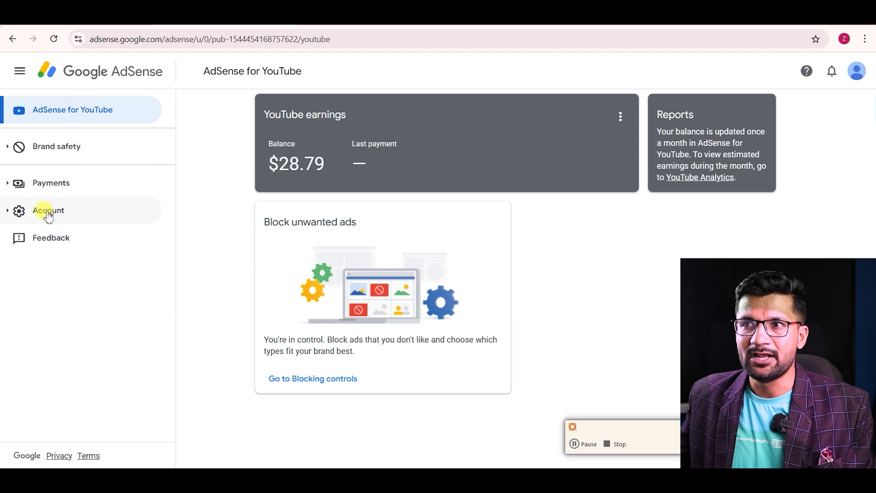
Open the United States tax info management page from the payments settings.
left_click(49, 192)
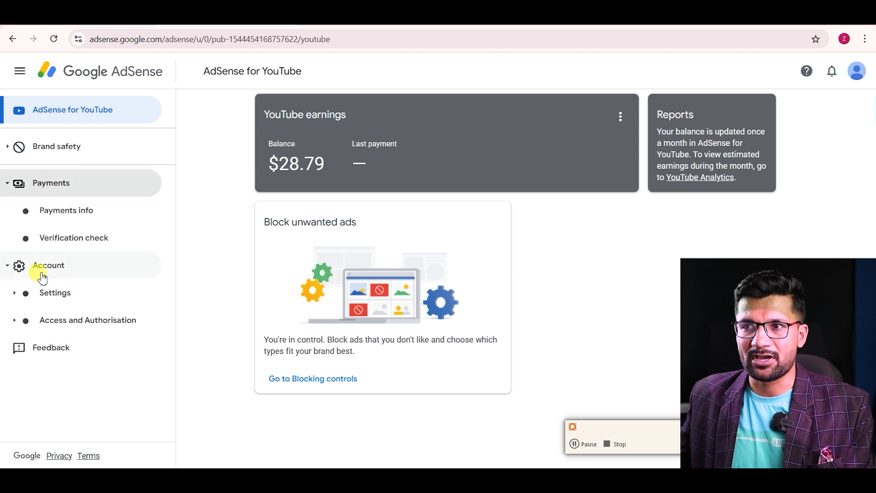
left_click(65, 218)
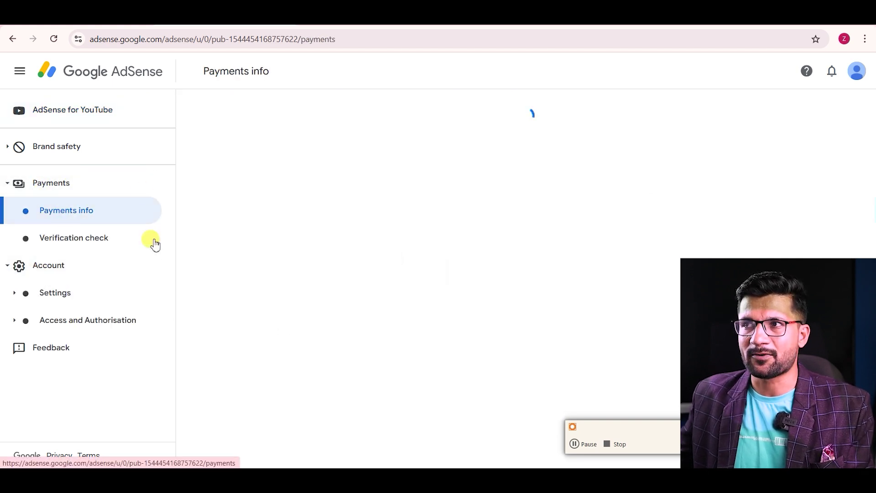
scroll(495, 302, "down", 3)
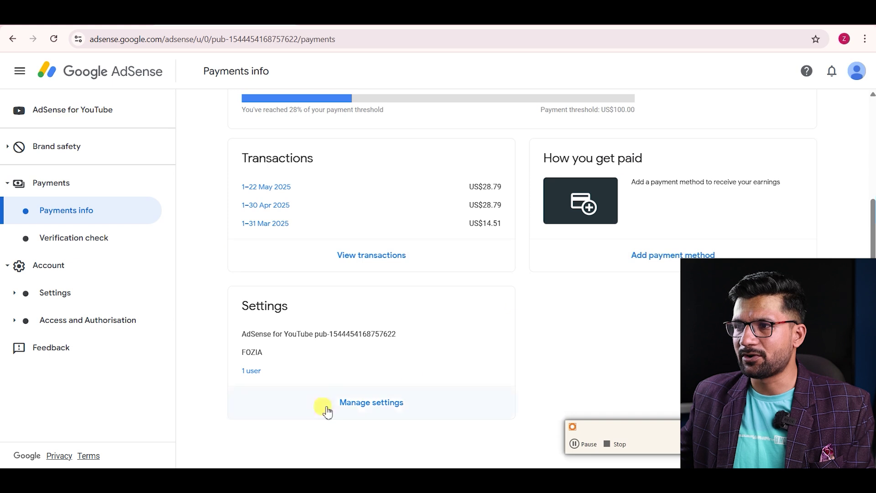
left_click(381, 405)
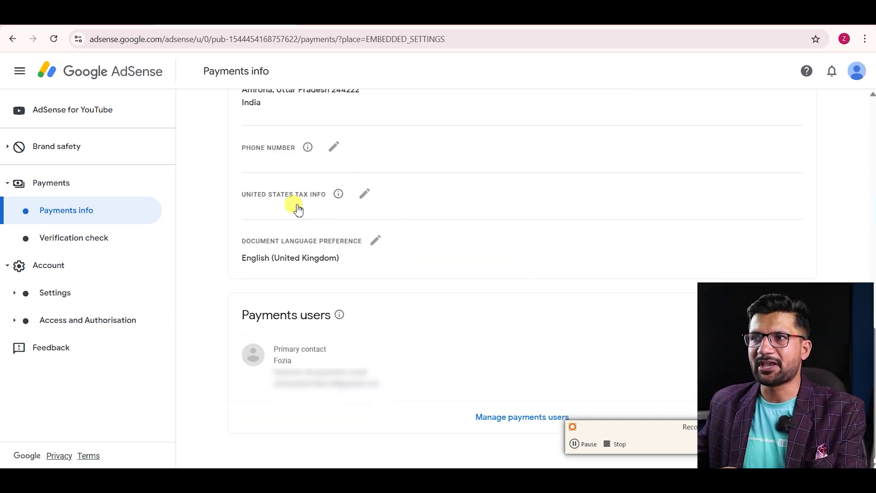
left_click(363, 193)
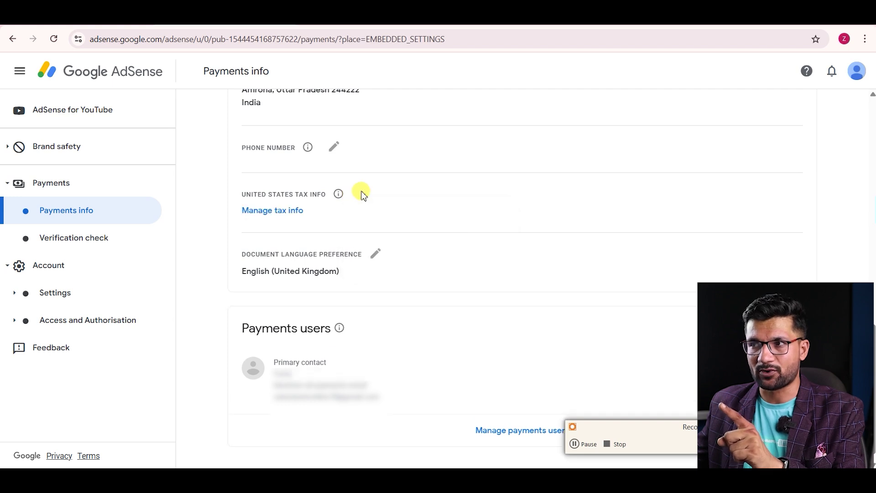
left_click(283, 215)
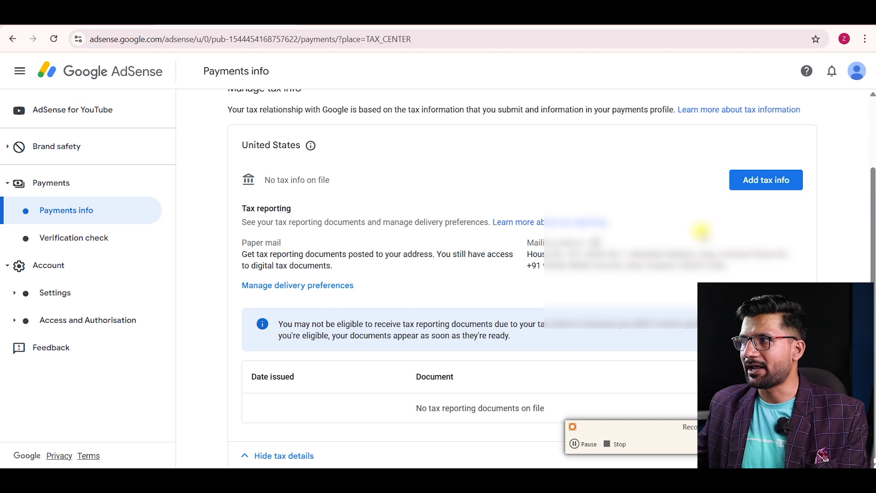
Add United States tax info and start the form after reviewing the preparation notes.
left_click(762, 184)
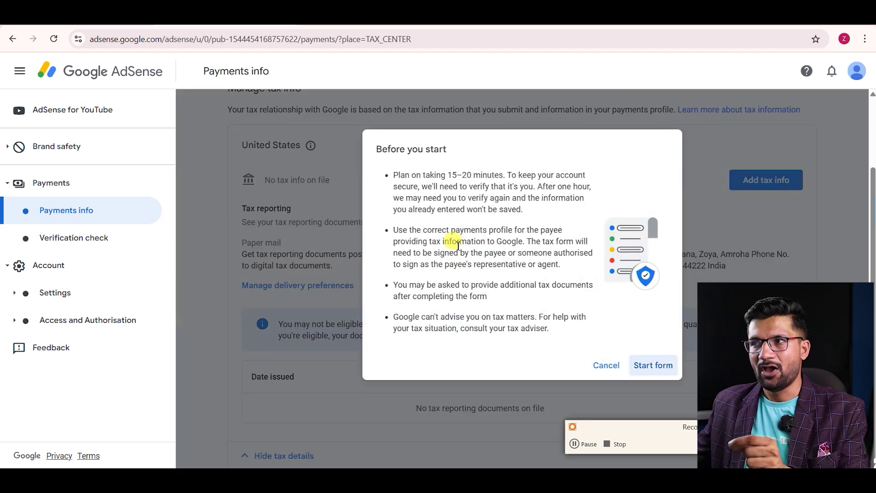
left_click_drag(447, 175, 503, 175)
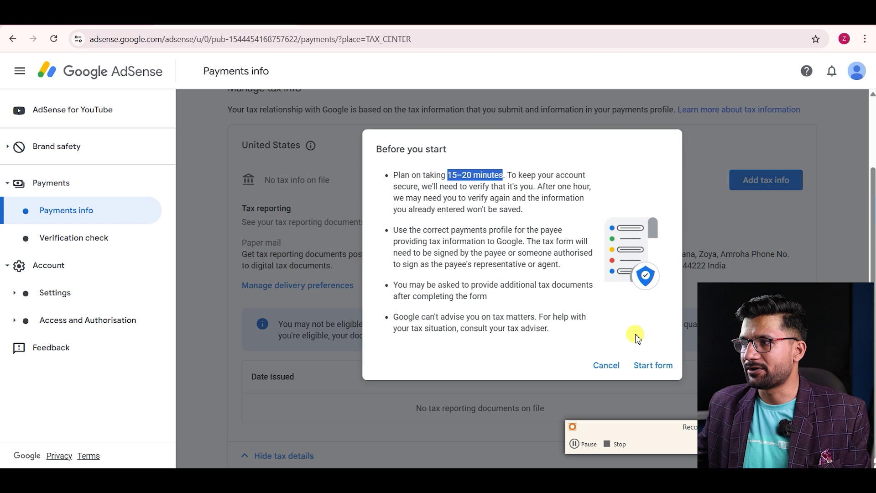
left_click(643, 364)
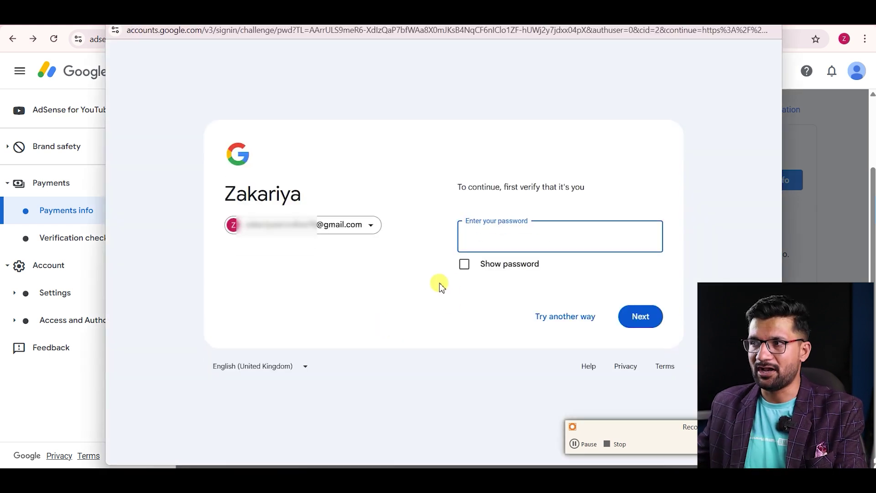
Verify the account holder's identity by pasting the account password and continuing.
right_click(479, 240)
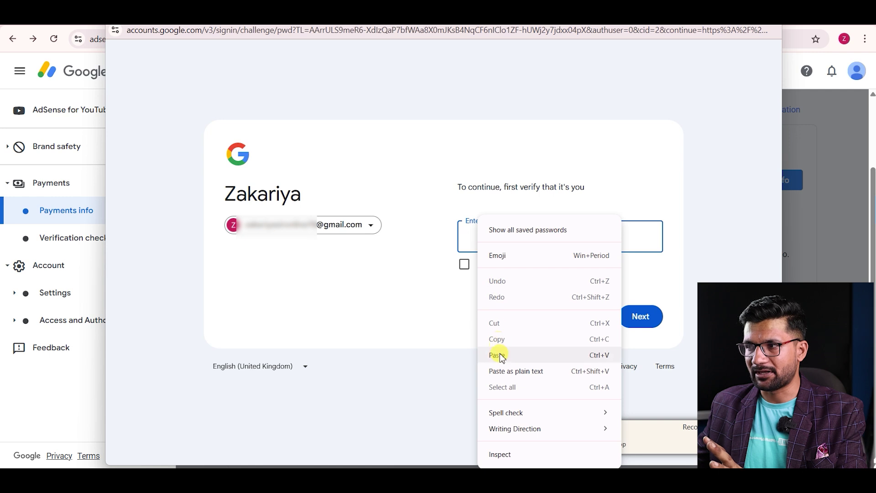
left_click(500, 356)
left_click(640, 315)
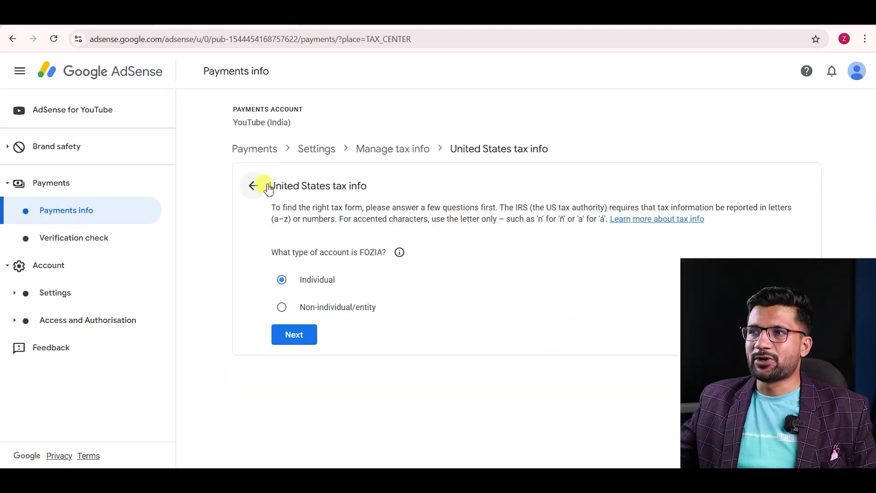
Declare the account type as Individual and answer No to being a US citizen or resident.
left_click_drag(261, 186, 372, 191)
left_click(383, 182)
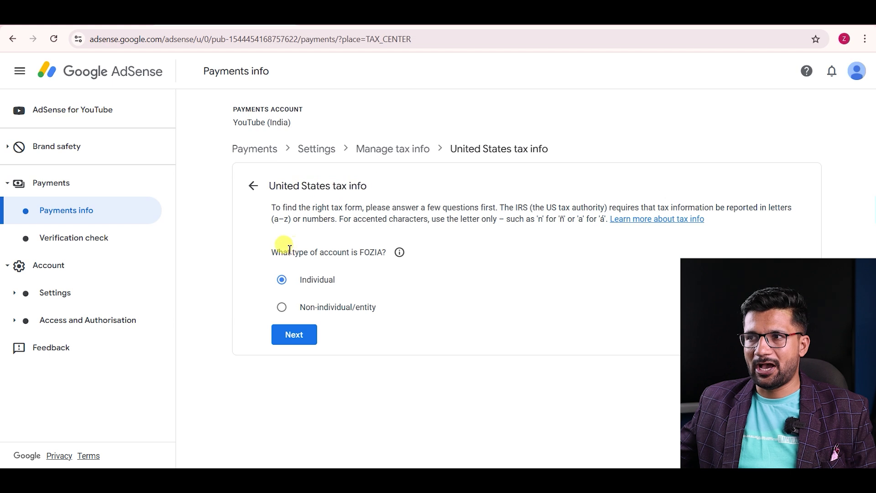
left_click_drag(382, 253, 351, 253)
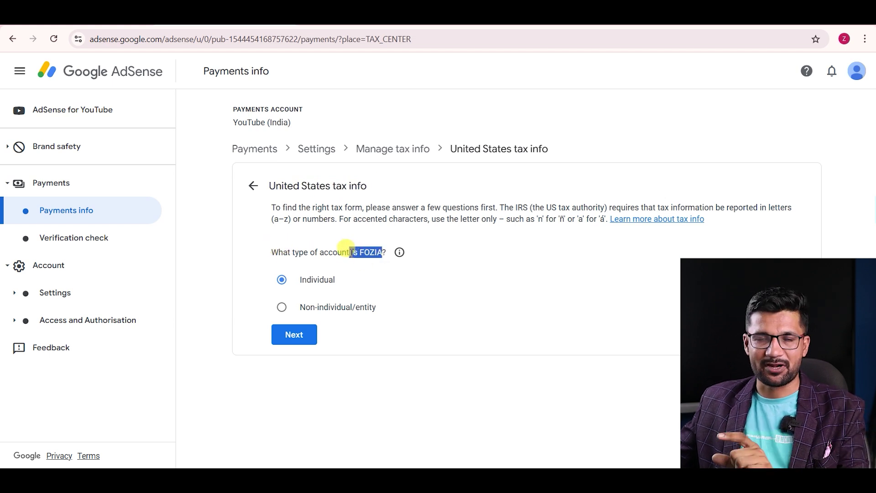
left_click(312, 280)
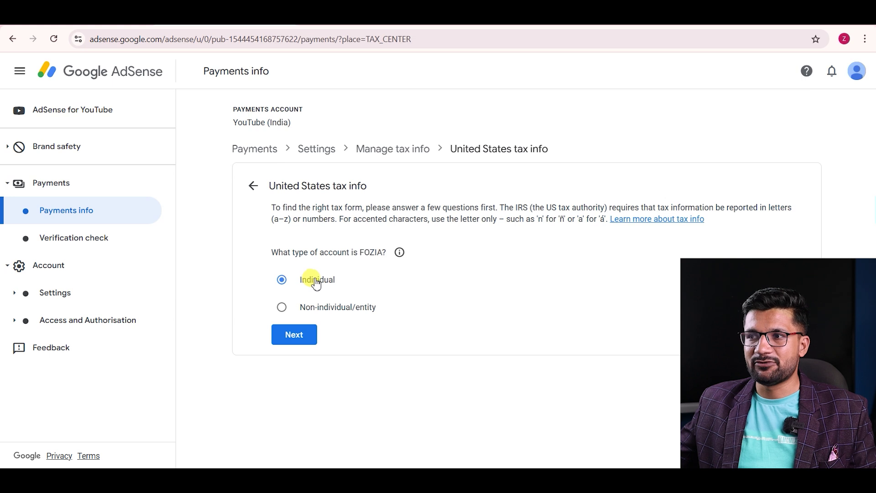
left_click(296, 340)
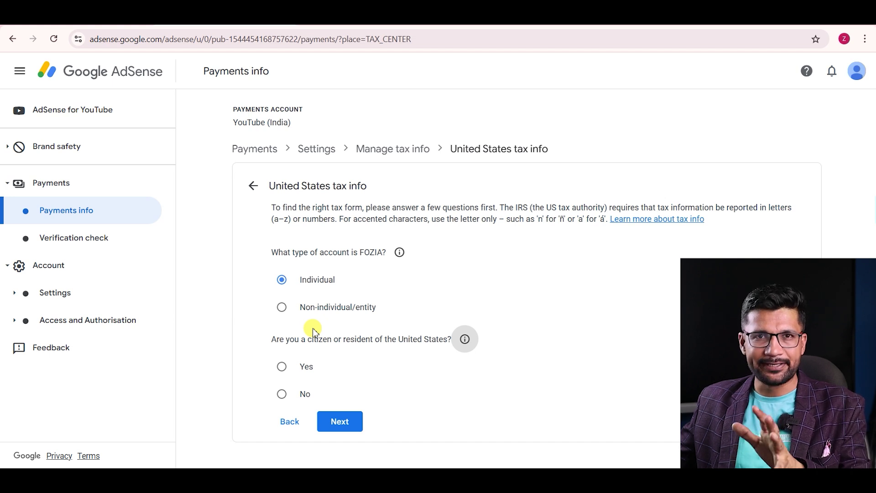
left_click(286, 393)
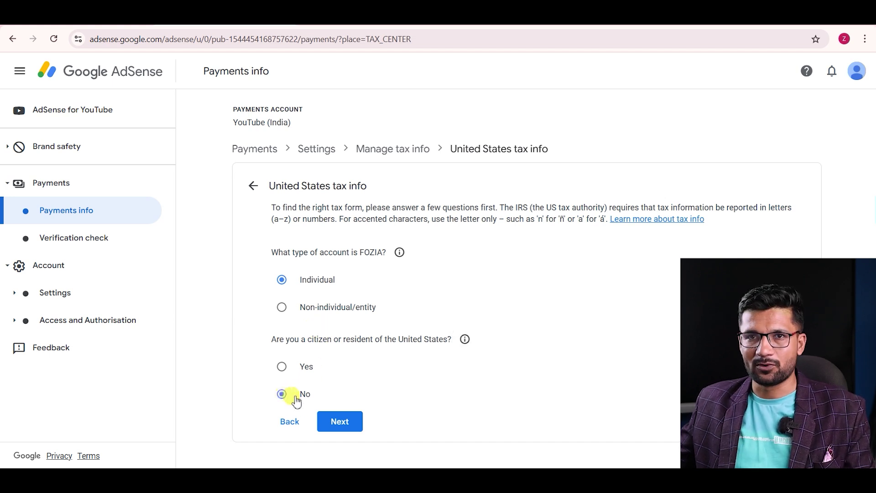
left_click(340, 422)
Choose W-8BEN as the W-8 tax form type and start the form.
scroll(374, 305, "down", 2)
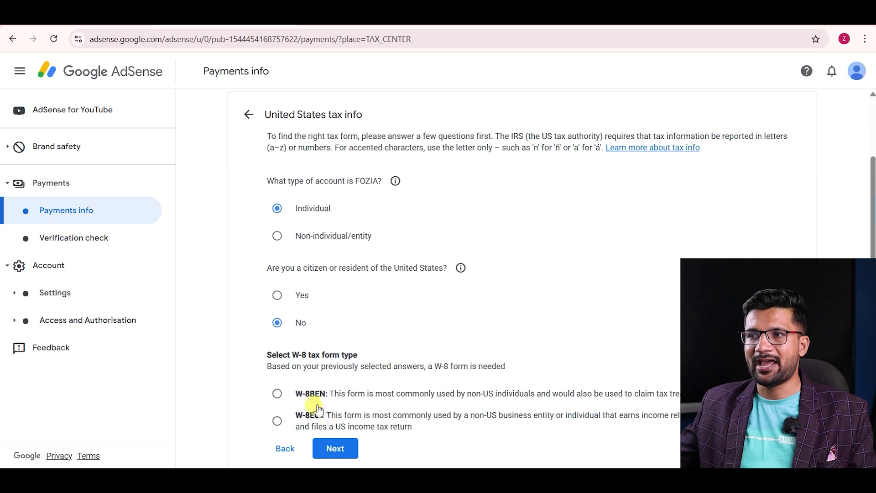
left_click(278, 395)
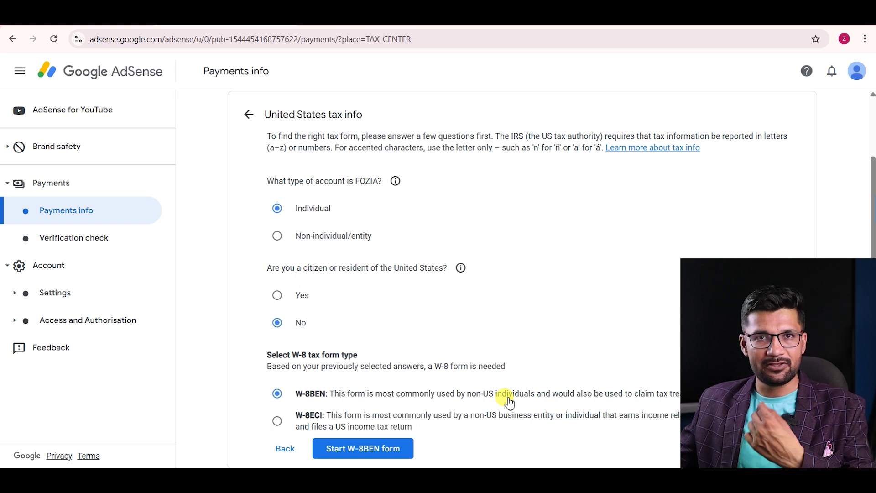
left_click(348, 449)
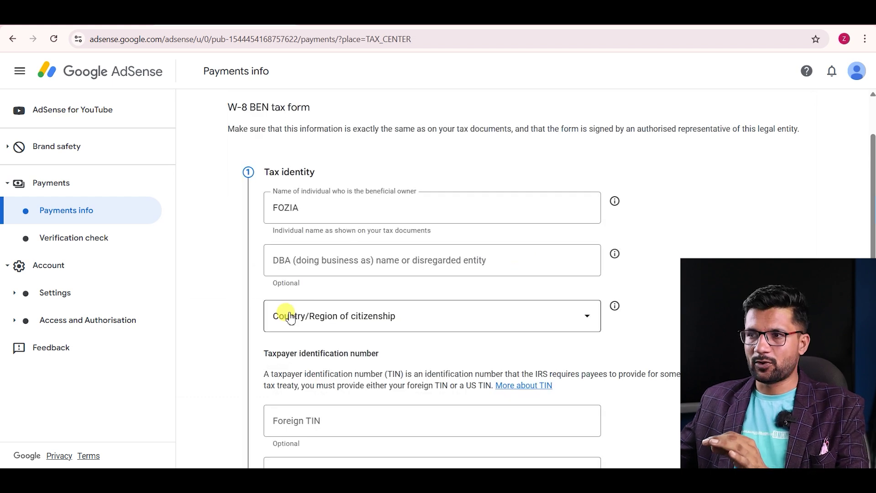
Review the W-8BEN tax identity section and set the country/region of citizenship to India.
scroll(246, 171, "down", 5)
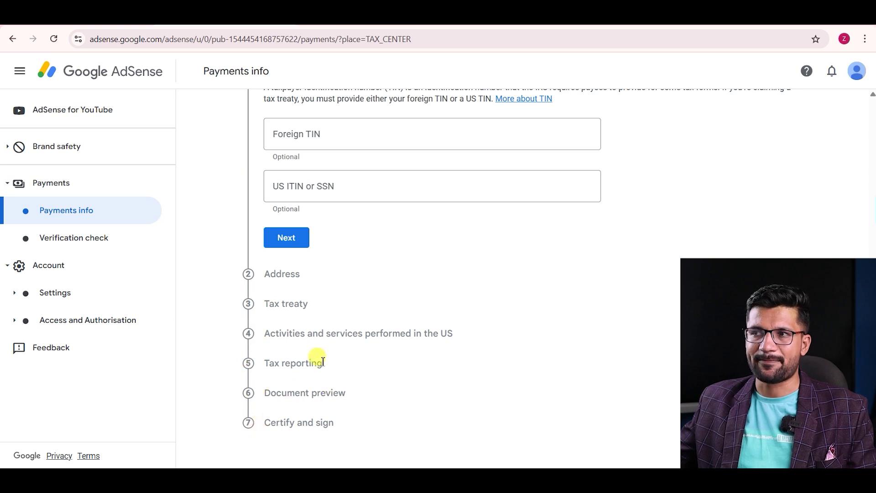
scroll(280, 280, "up", 5)
left_click(317, 213)
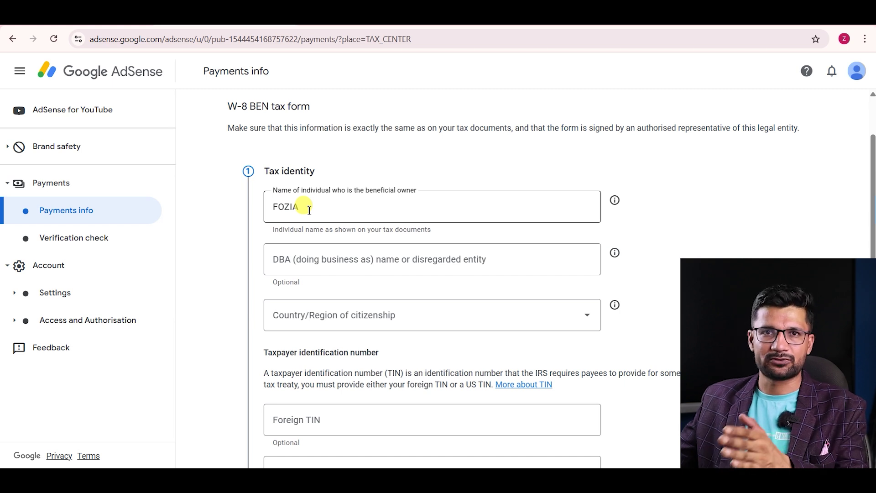
scroll(317, 268, "down", 1)
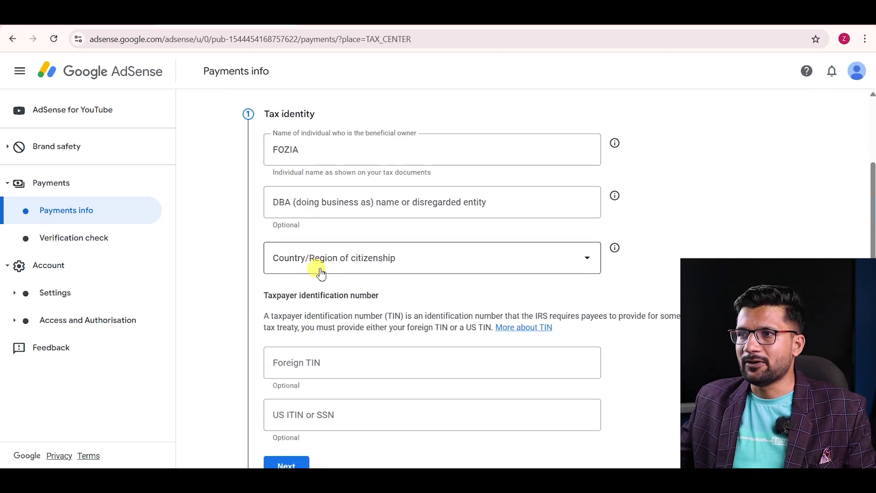
left_click(345, 262)
scroll(336, 301, "down", 5)
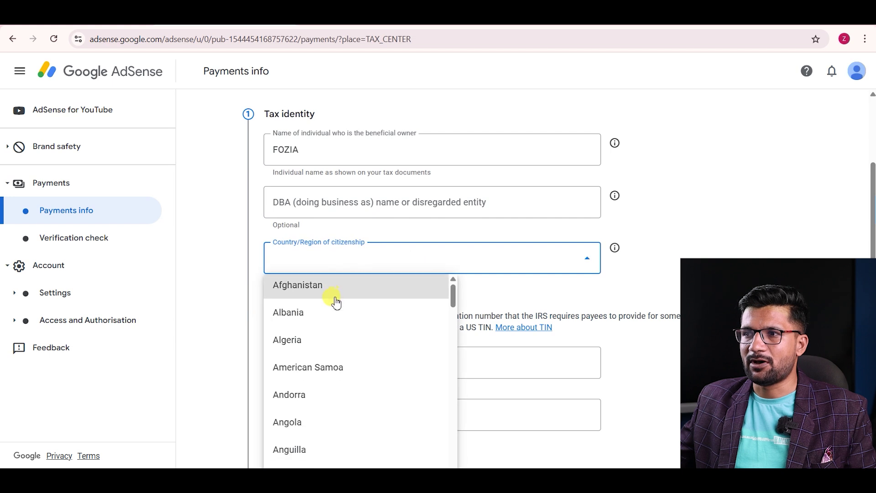
scroll(334, 318, "down", 20)
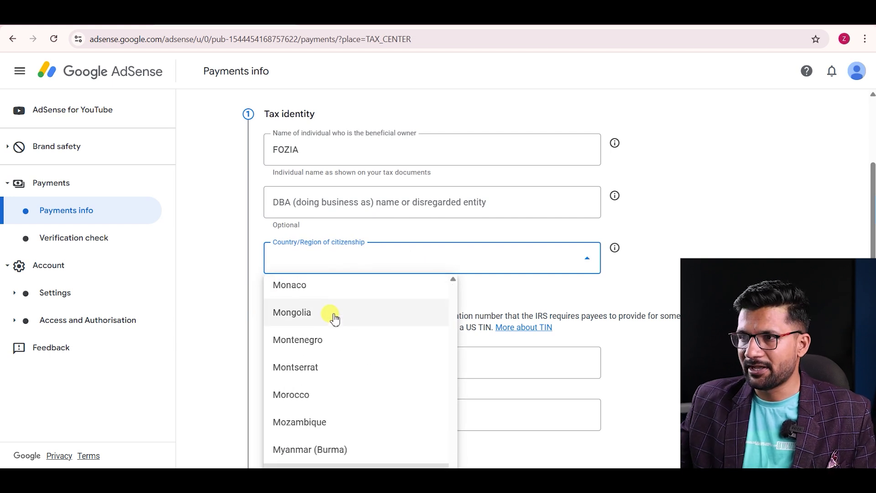
scroll(334, 318, "up", 5)
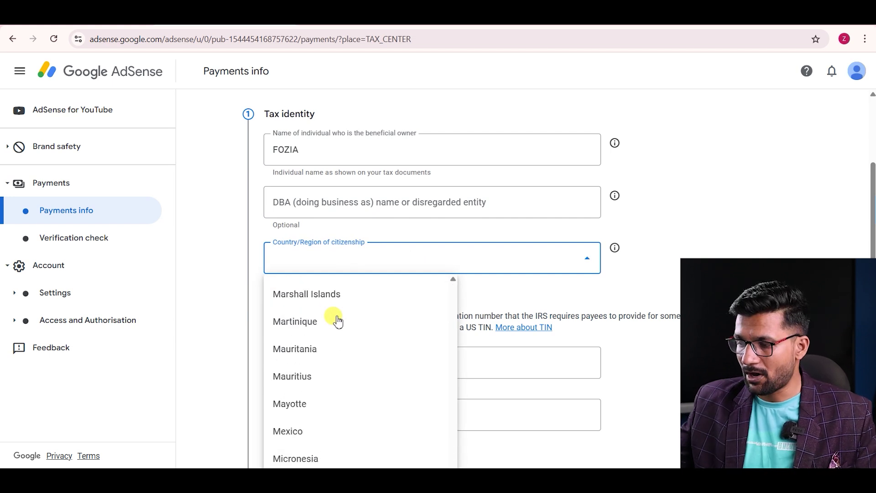
scroll(336, 319, "up", 15)
scroll(337, 319, "down", 3)
left_click(317, 391)
Enter the taxpayer's identification number as the Foreign TIN and continue to the address section.
scroll(347, 365, "down", 2)
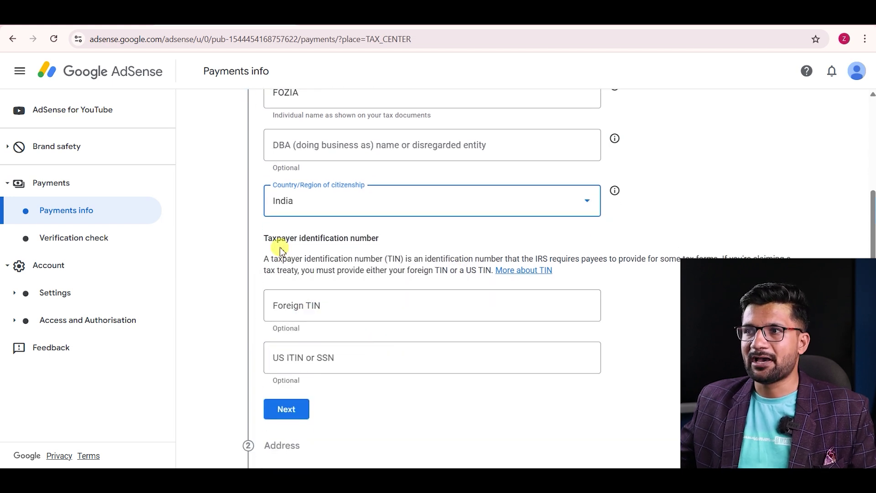
left_click_drag(392, 240, 274, 233)
left_click(384, 237)
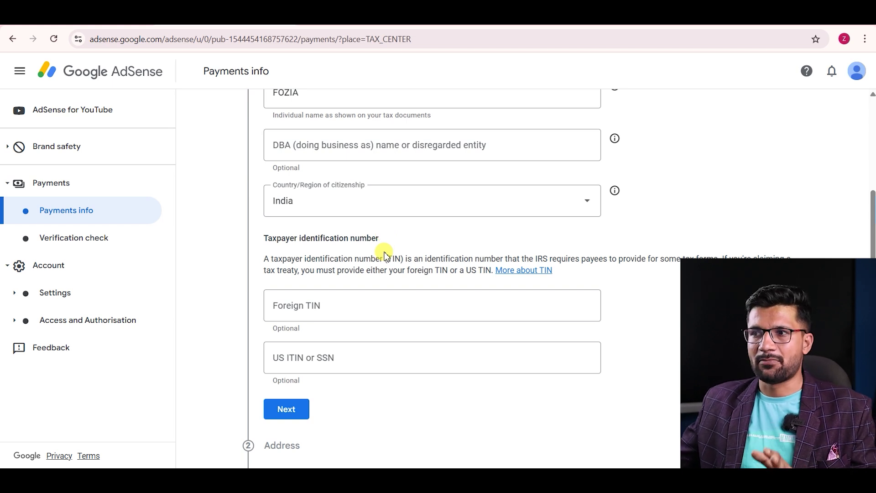
left_click(327, 314)
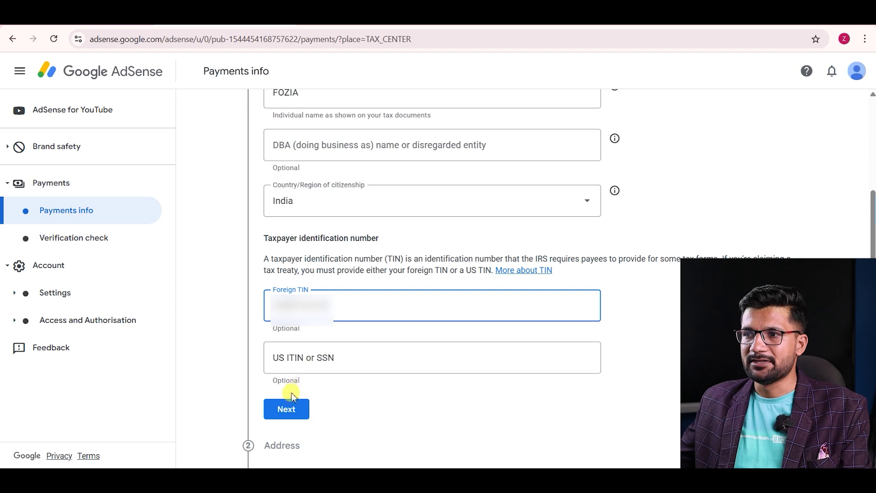
left_click(282, 411)
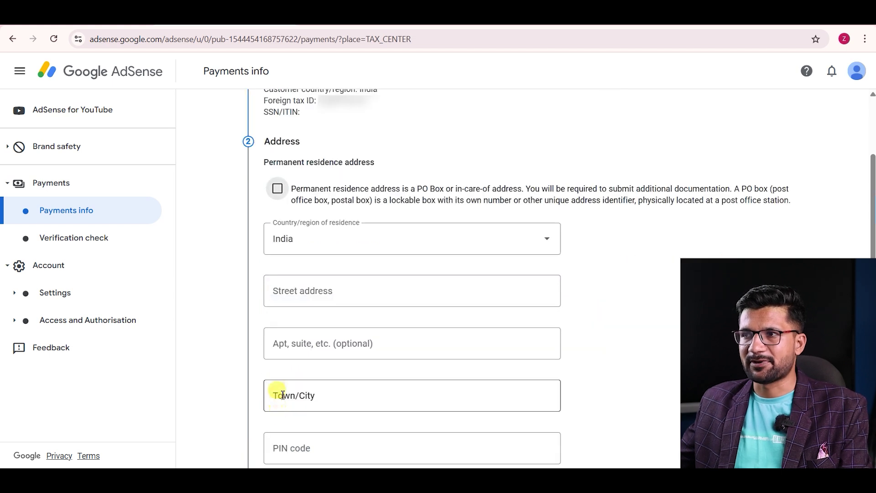
Mark the permanent residence as a PO Box or in-care-of address and fill in the street, apartment, town and postal code from the saved address.
left_click(278, 189)
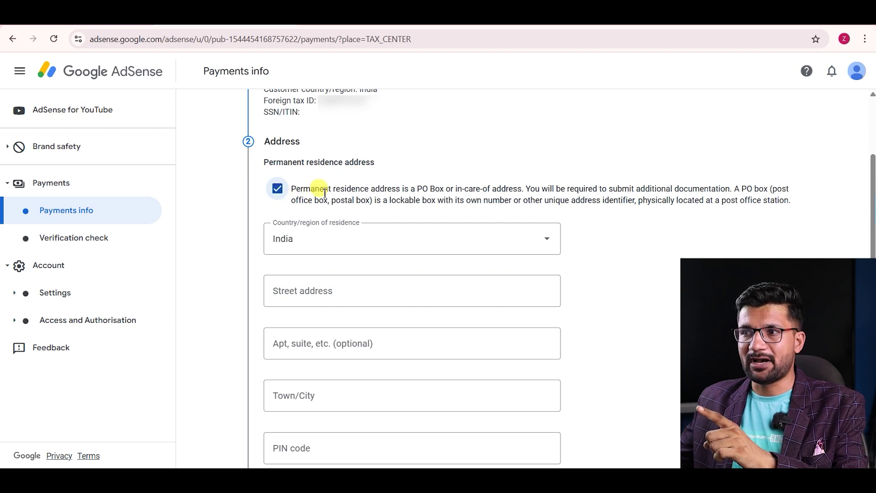
left_click(306, 287)
left_click(337, 325)
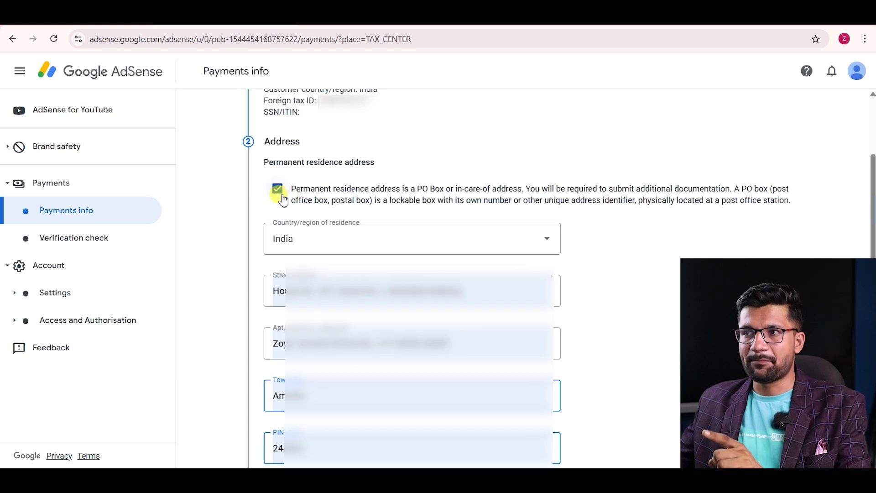
Mark the postal address as the same as the permanent residence address and submit the address section.
scroll(502, 215, "down", 1)
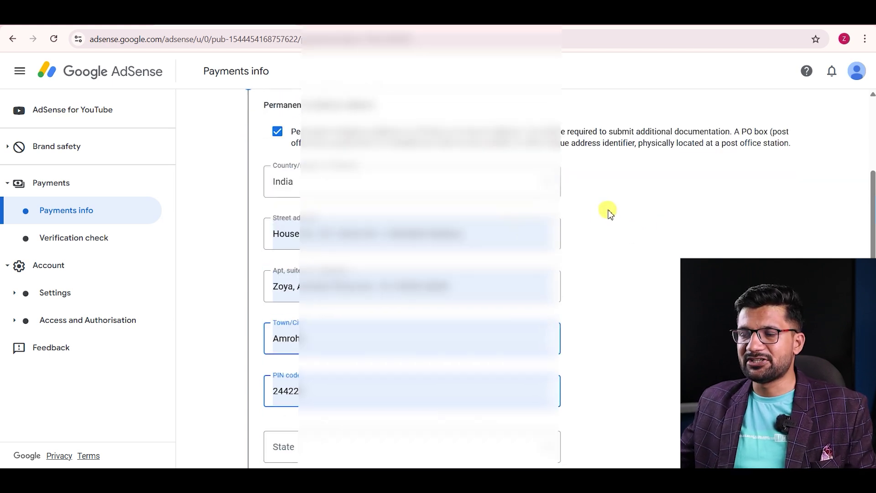
scroll(609, 212, "down", 2)
scroll(609, 212, "down", 2)
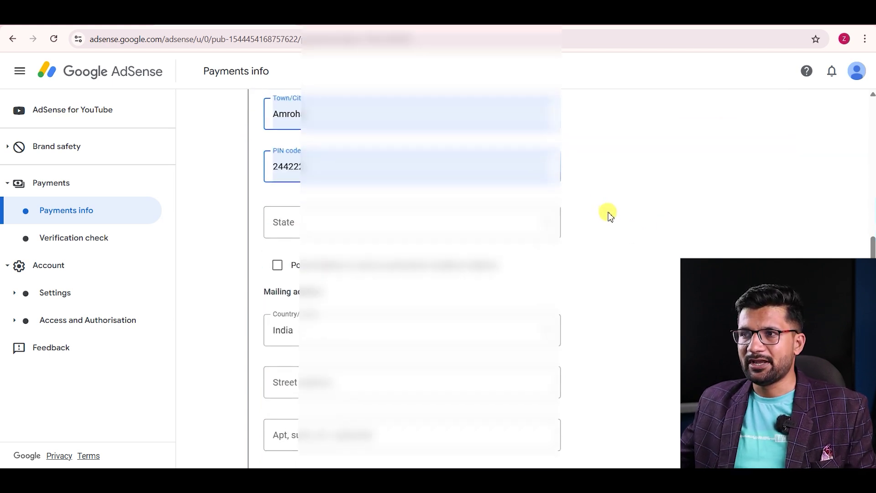
left_click(278, 262)
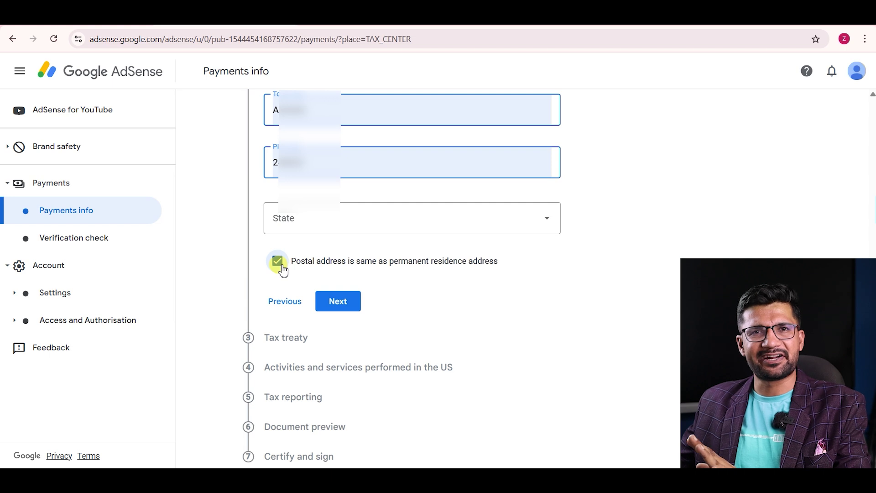
left_click(340, 301)
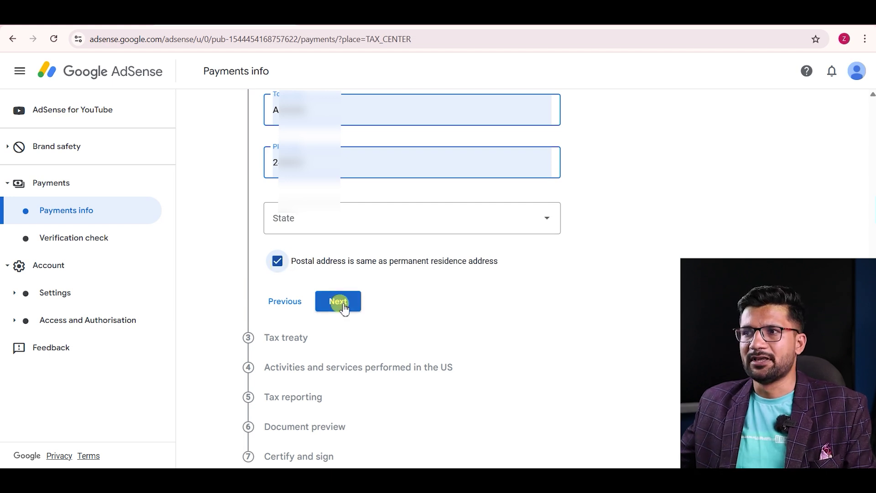
Choose the taxpayer's state in the permanent residence address and submit the address section.
left_click(352, 230)
scroll(336, 157, "down", 5)
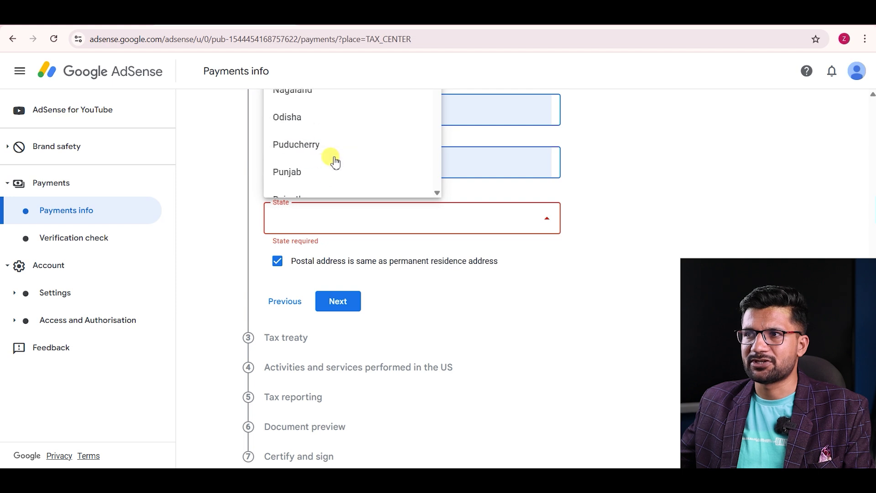
scroll(335, 162, "down", 5)
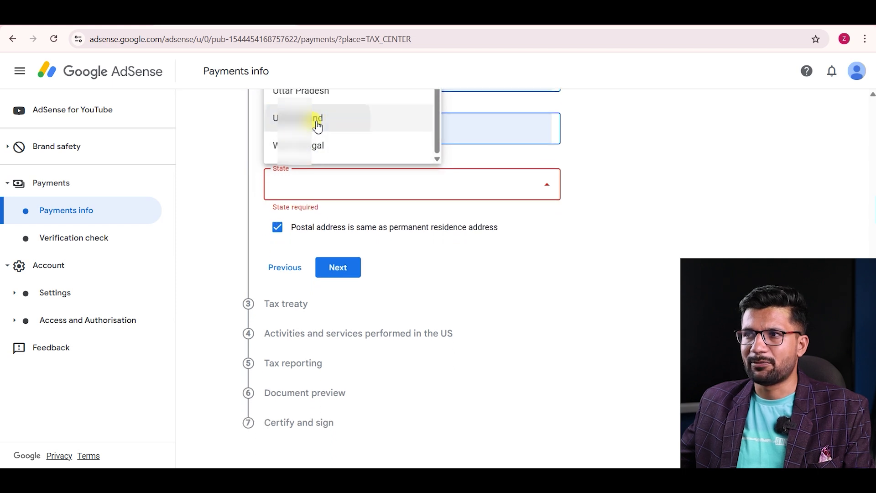
left_click(292, 120)
left_click(333, 266)
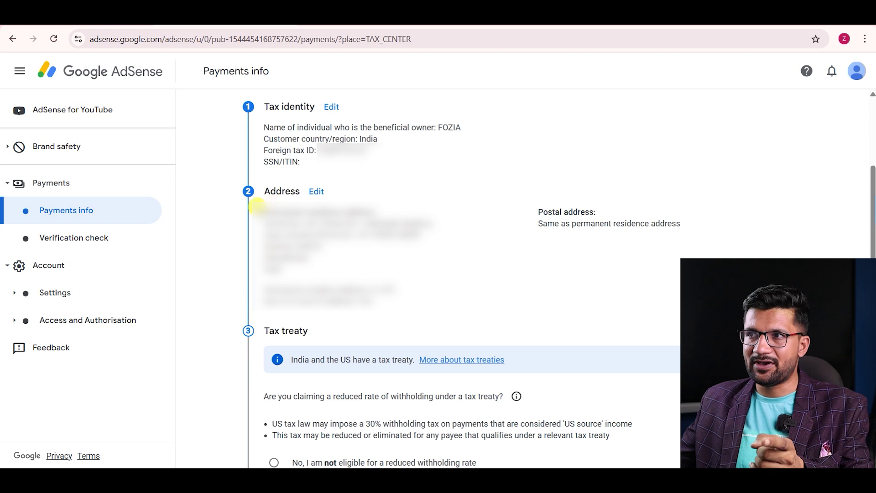
left_click_drag(267, 107, 314, 106)
left_click(304, 145)
left_click_drag(269, 152, 383, 152)
left_click(385, 158)
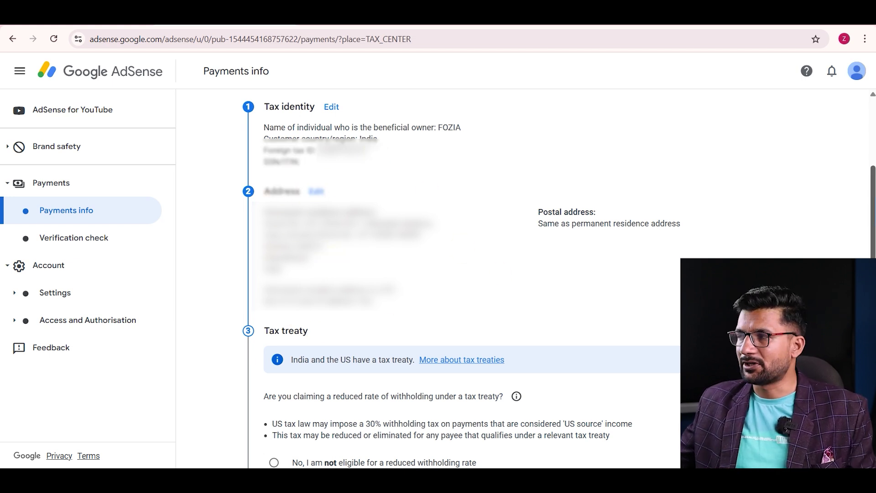
Claim eligibility for a reduced withholding rate under the tax treaty and certify residency in India.
scroll(872, 178, "down", 5)
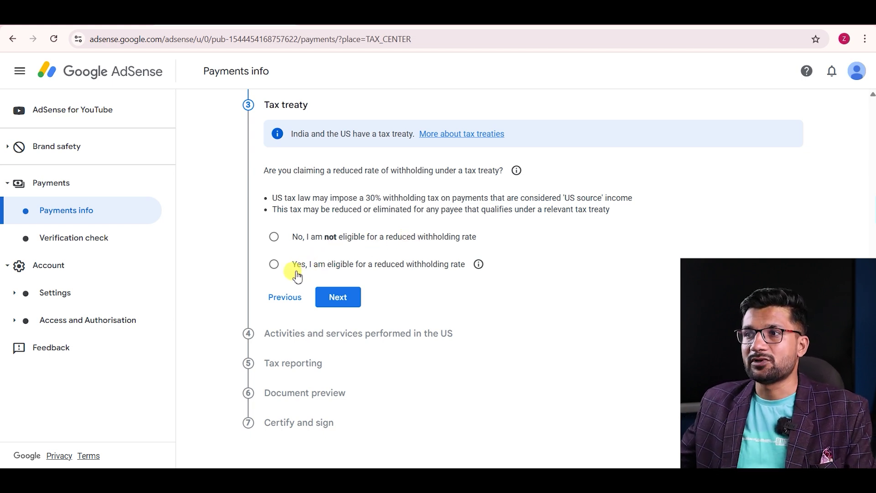
left_click(274, 265)
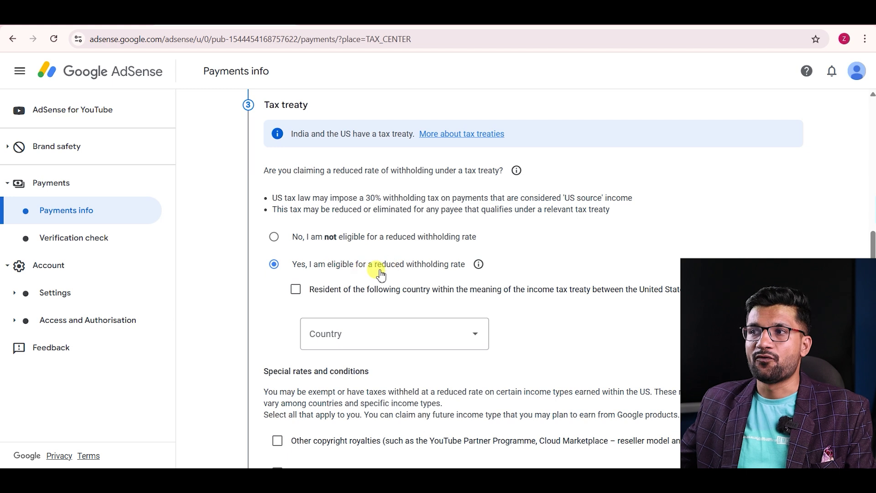
left_click(296, 290)
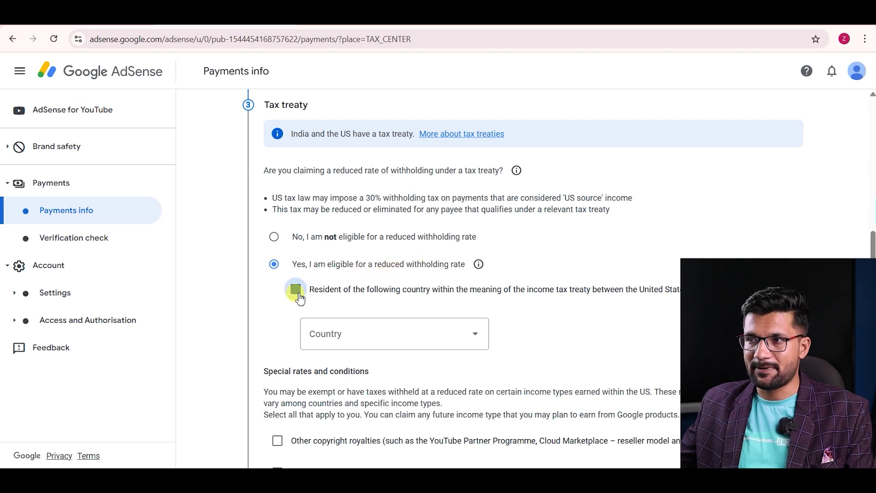
left_click(362, 339)
scroll(348, 221, "down", 4)
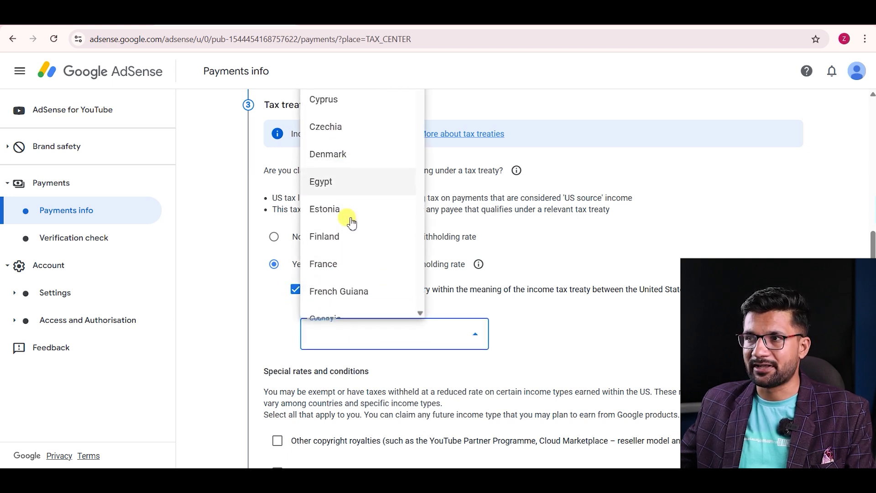
scroll(351, 224, "down", 6)
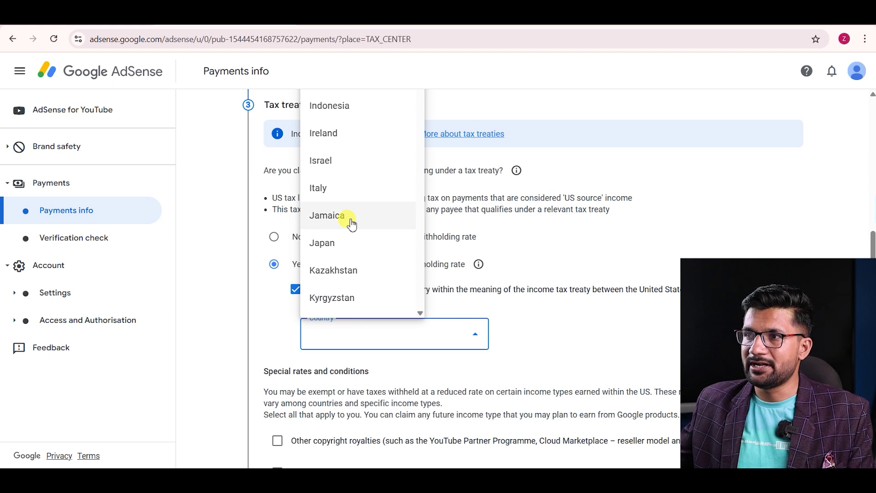
scroll(354, 235, "down", 10)
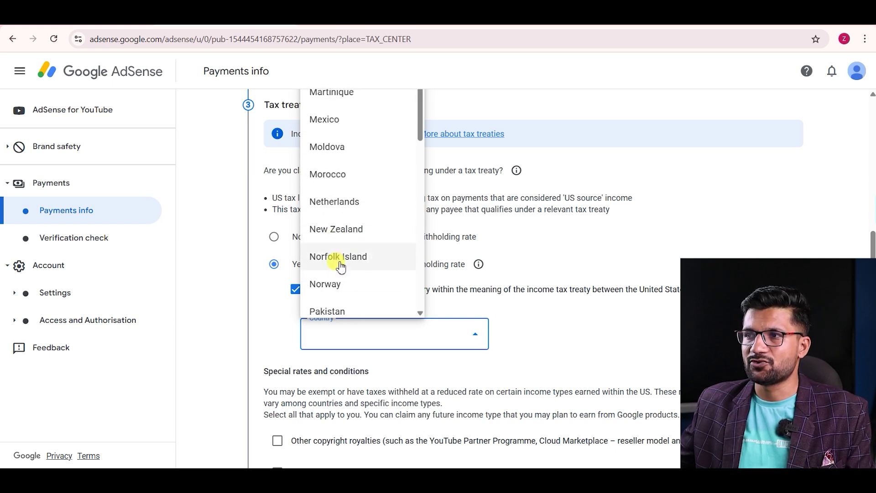
scroll(340, 251, "down", 7)
scroll(352, 217, "up", 20)
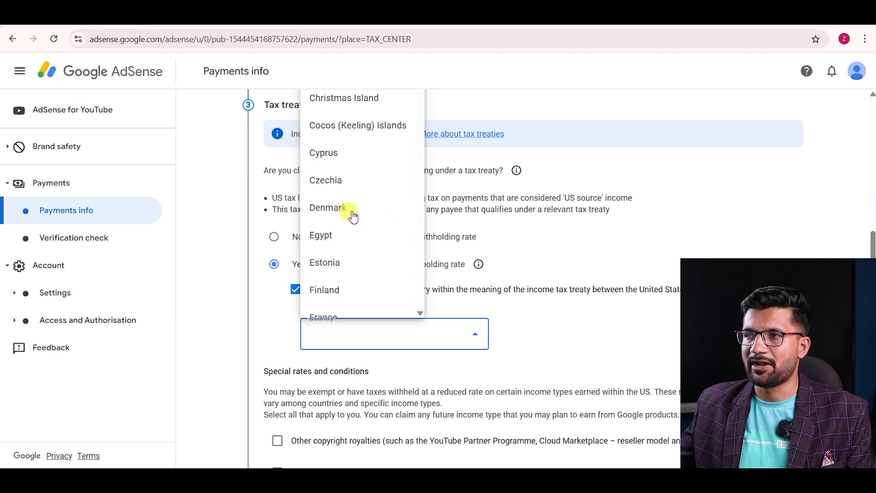
scroll(343, 215, "down", 3)
scroll(342, 215, "up", 1)
scroll(336, 219, "down", 5)
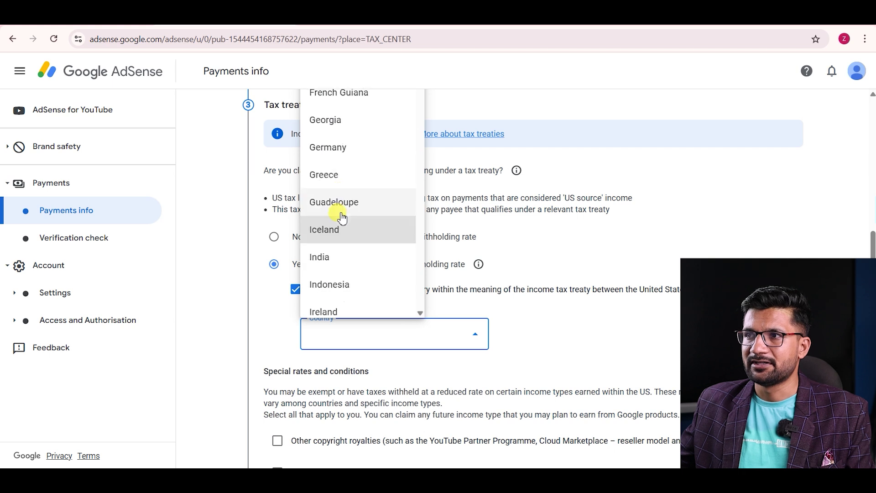
left_click(319, 201)
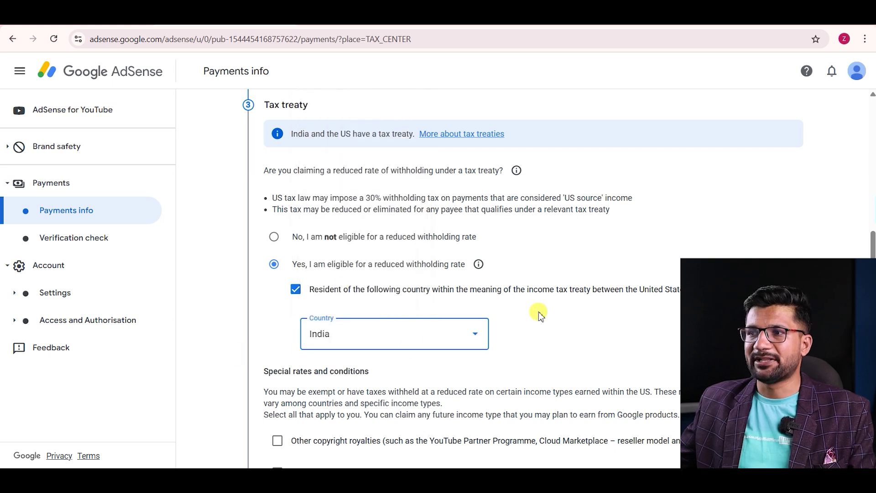
Claim other copyright royalties under Article 12 and paragraph 2A II at the 15% reduced treaty rate, and confirm the treaty terms are met.
scroll(565, 302, "down", 4)
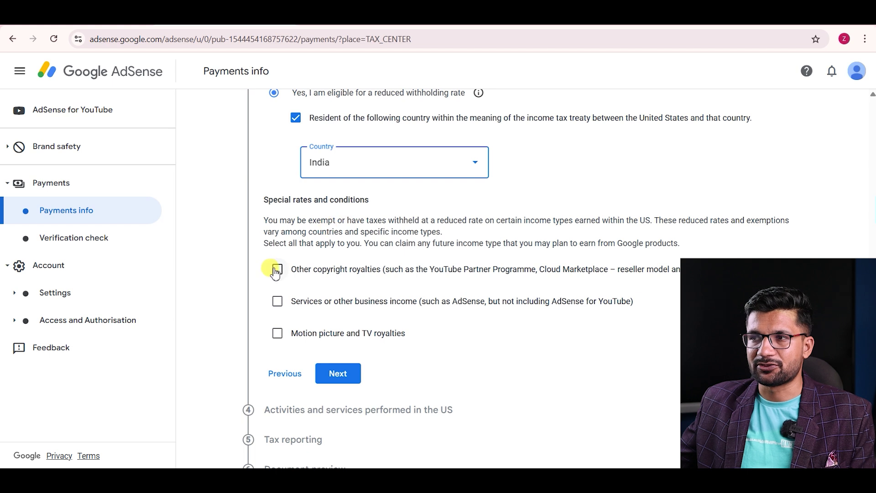
scroll(329, 294, "down", 2)
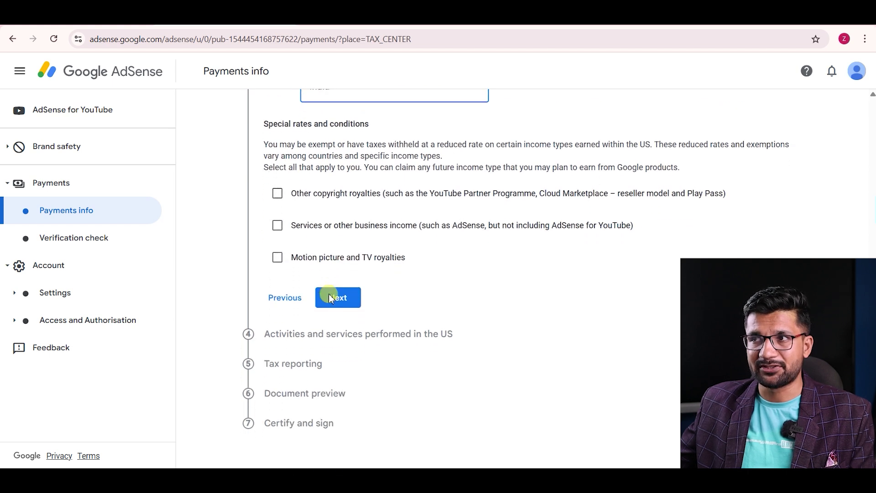
left_click(278, 193)
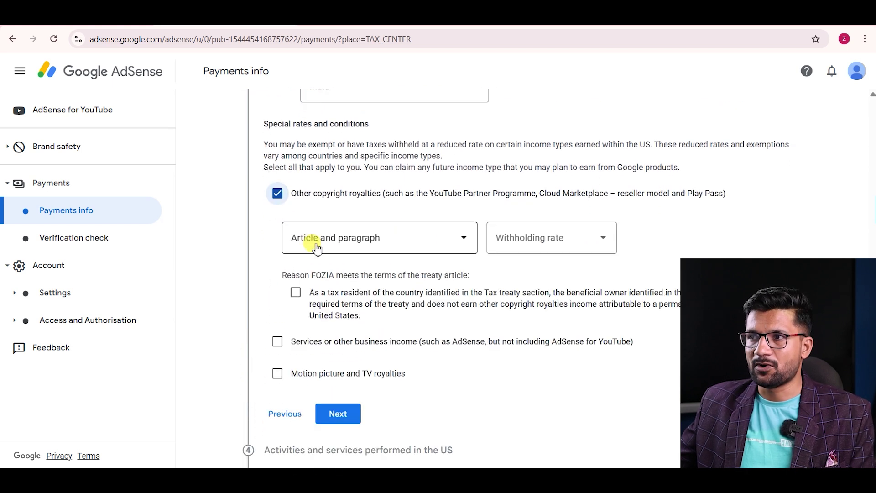
left_click(333, 245)
left_click(333, 271)
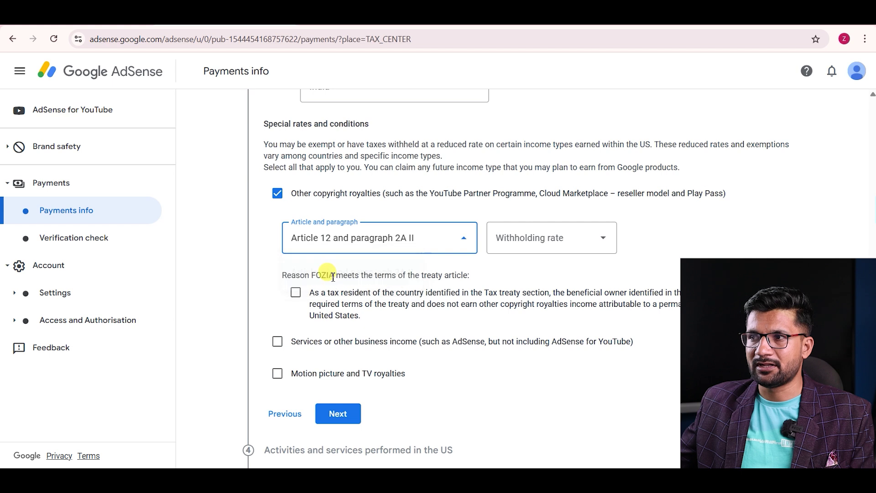
left_click(505, 237)
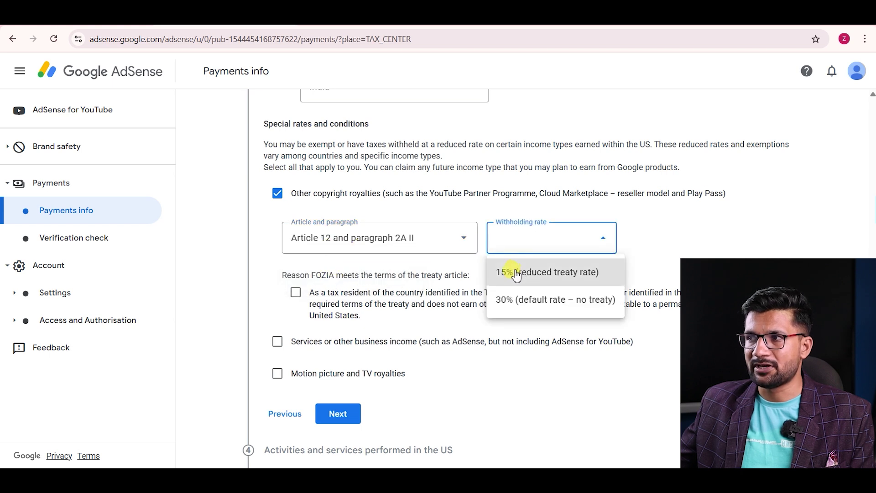
left_click(515, 272)
left_click(299, 299)
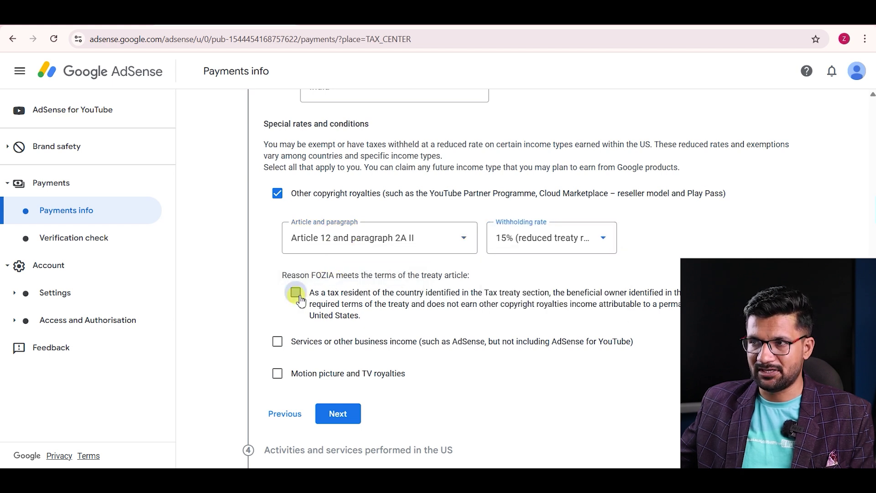
Claim services or other business income under Article 7 and paragraph 1 at the 0% reduced treaty rate, and confirm the treaty terms are met.
left_click(277, 342)
left_click(333, 388)
left_click(336, 419)
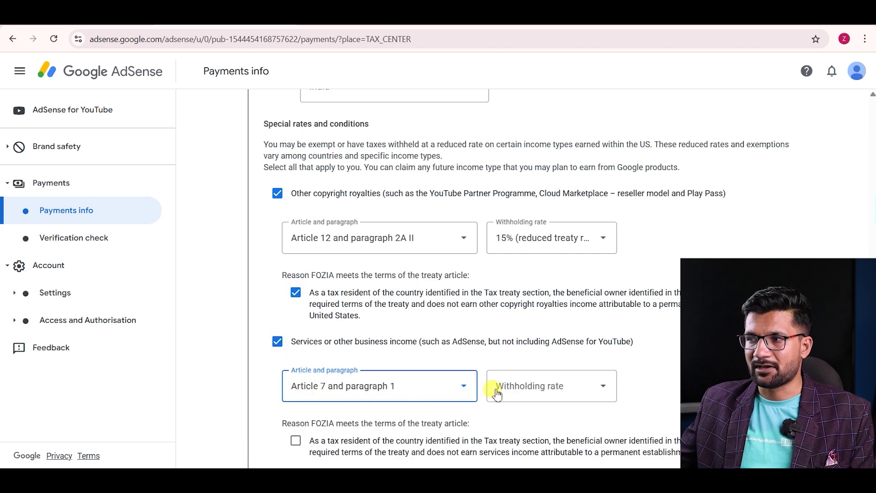
left_click(515, 398)
left_click(506, 418)
scroll(527, 337, "down", 1)
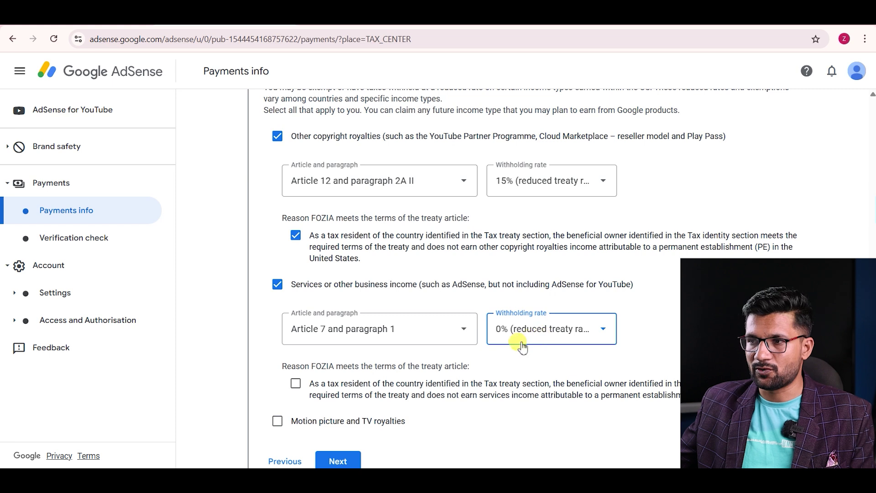
scroll(520, 340, "down", 2)
left_click(296, 269)
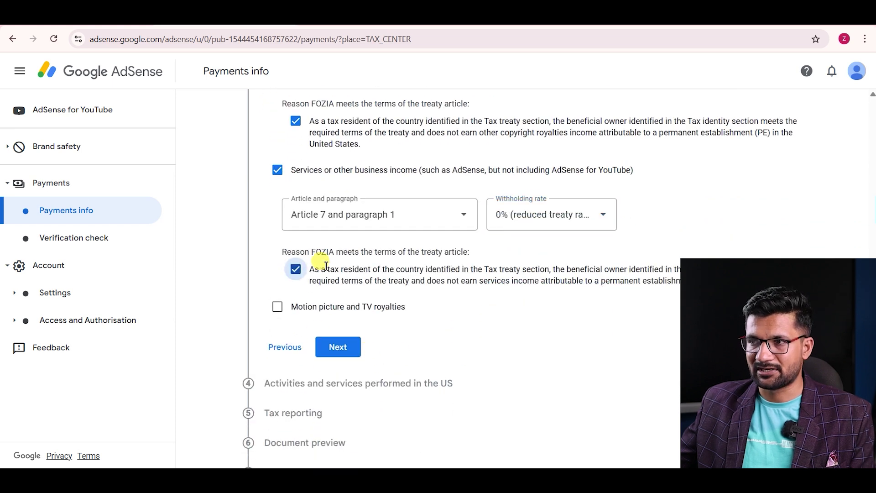
Claim motion picture and TV royalties under Article 12 and paragraph 2A II at 15%, confirming the treaty terms, and submit the tax treaty section.
left_click(278, 309)
left_click(324, 358)
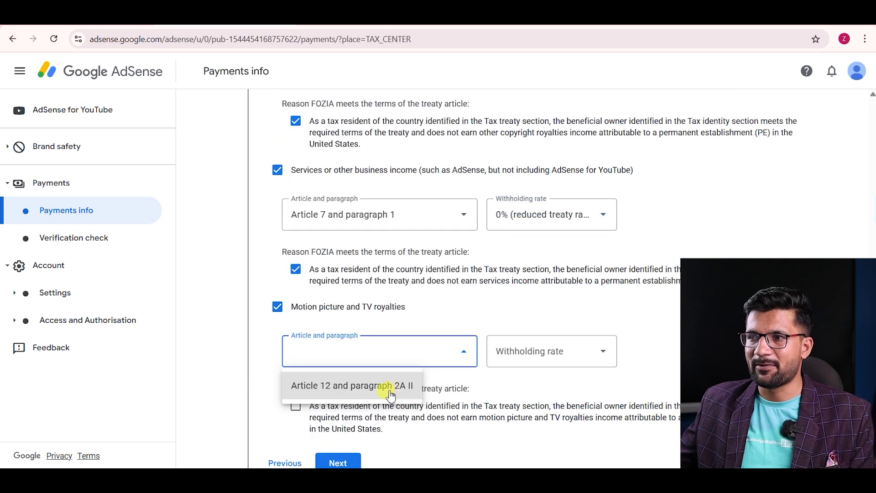
left_click(360, 386)
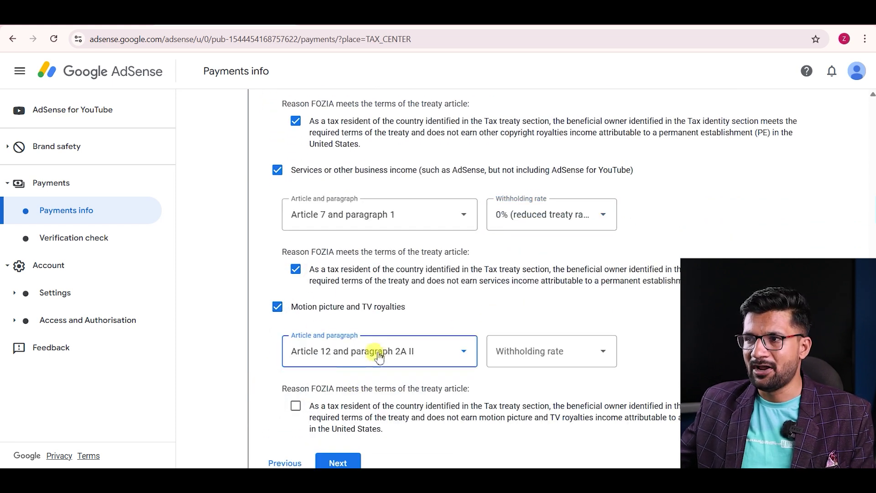
left_click(552, 356)
left_click(540, 389)
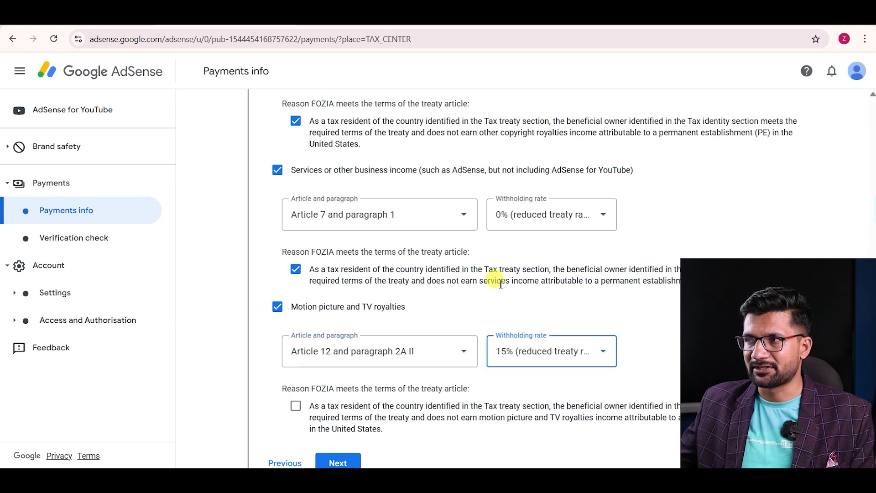
scroll(498, 282, "up", 3)
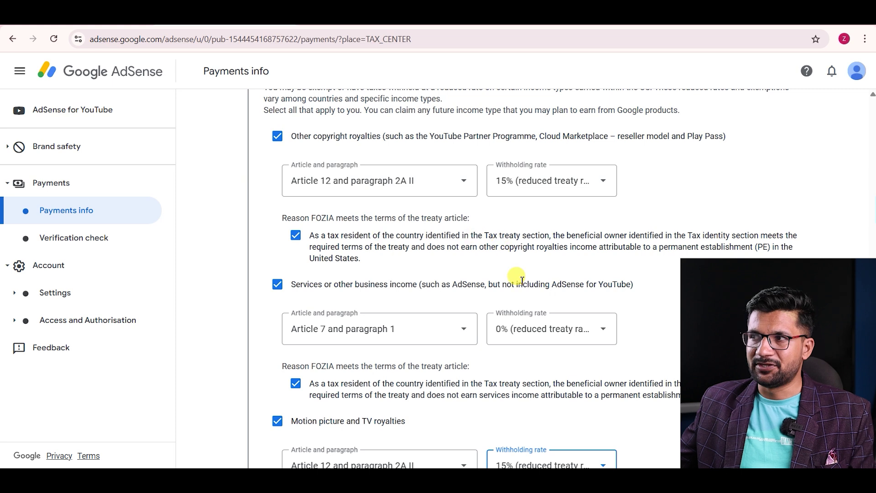
scroll(517, 269, "down", 1)
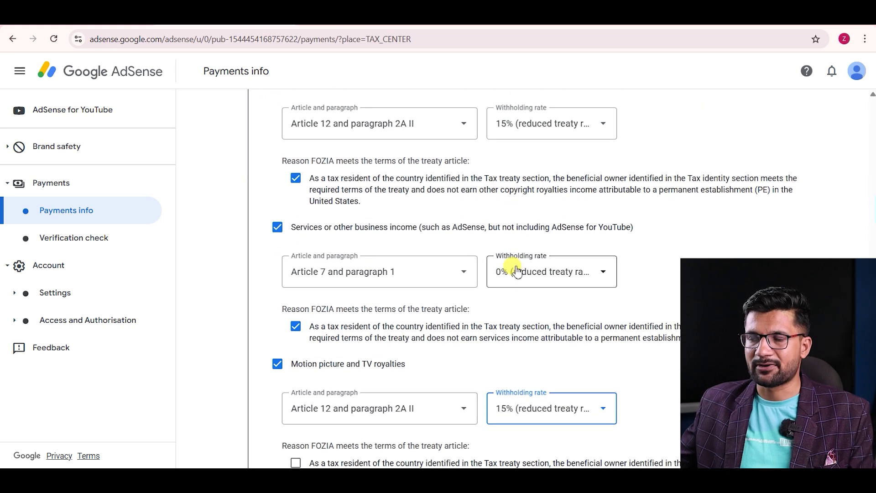
scroll(517, 270, "down", 2)
left_click(296, 348)
left_click(340, 406)
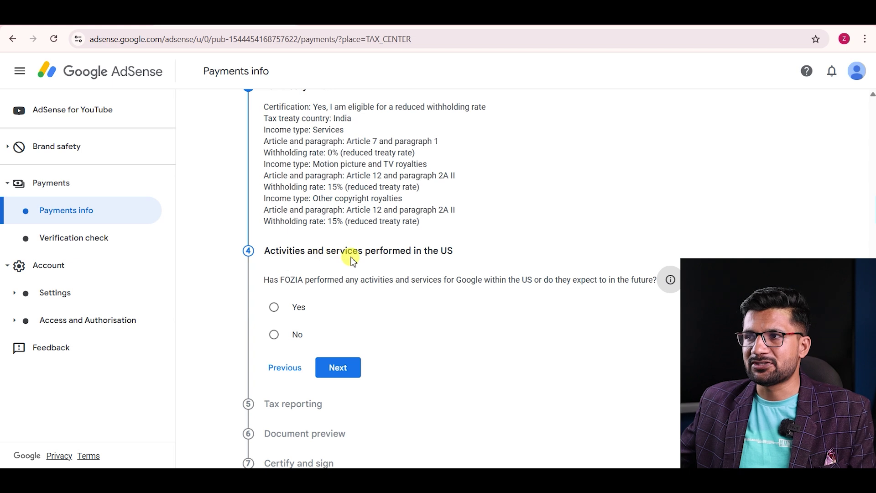
Answer No to activities and services performed in the US, certify that services are solely outside the US, and continue to tax reporting.
left_click_drag(455, 251, 272, 252)
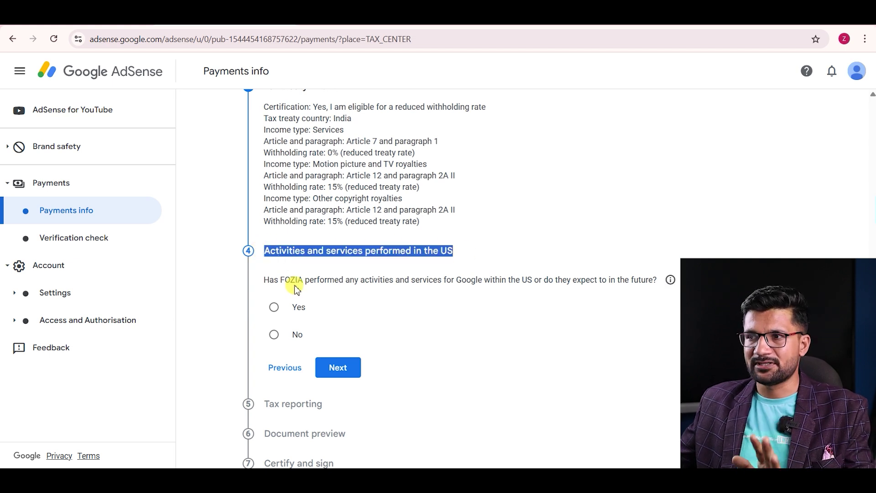
left_click(273, 334)
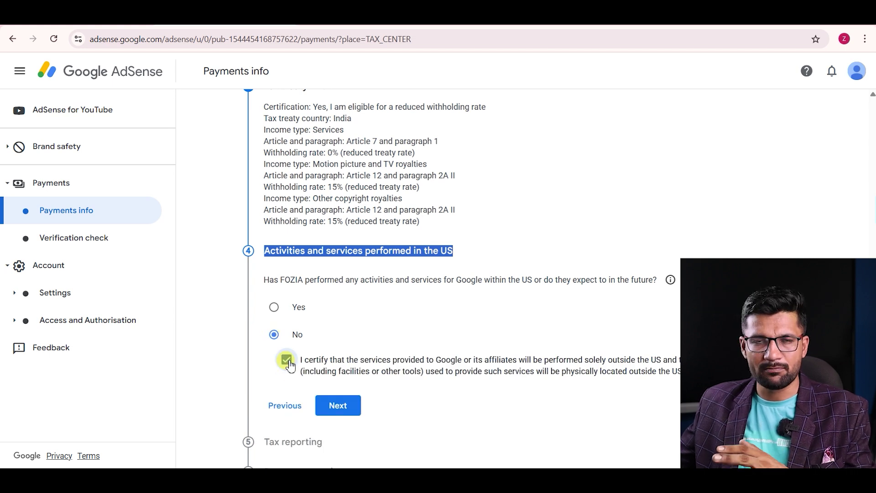
left_click(338, 405)
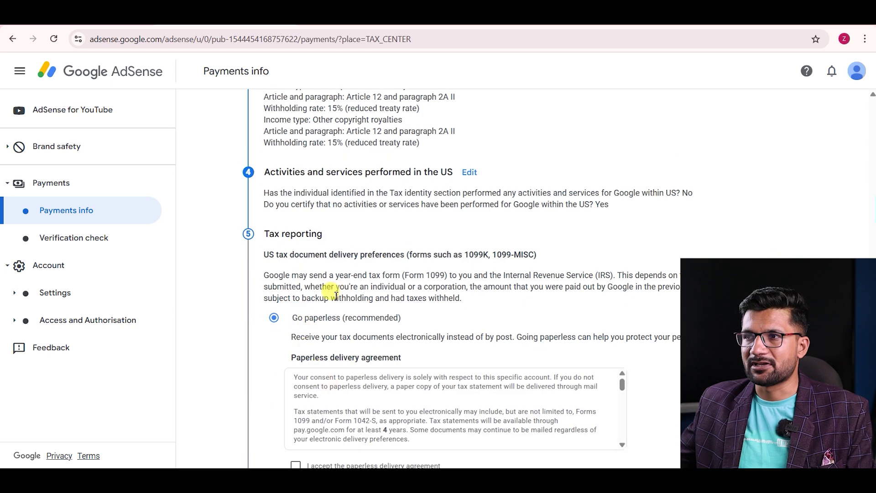
Accept the paperless delivery agreement for US tax documents and continue to the document preview.
left_click_drag(263, 234, 357, 237)
scroll(356, 236, "down", 3)
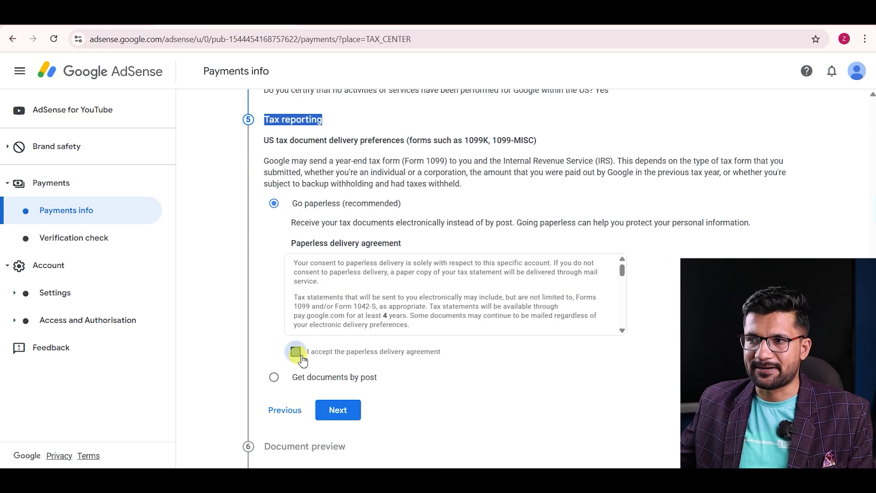
left_click(334, 410)
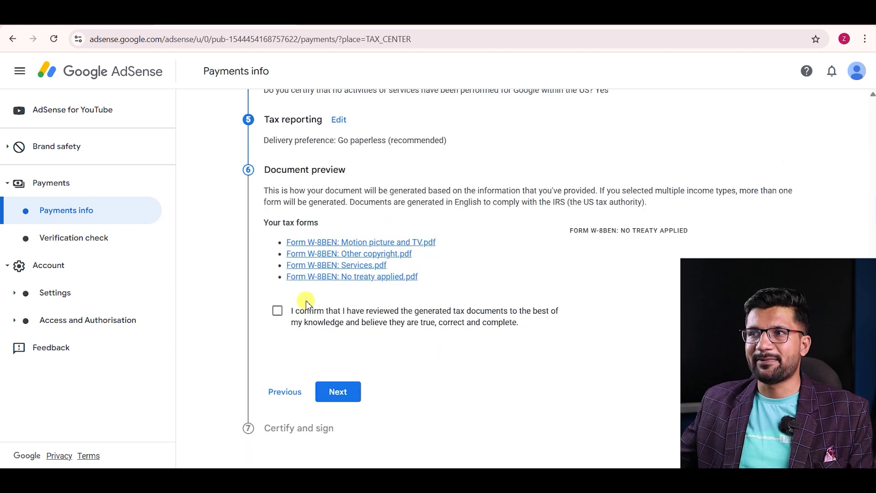
Confirm that the generated W-8BEN tax documents have been reviewed and are correct, and continue to Certify and sign.
left_click_drag(358, 178, 271, 170)
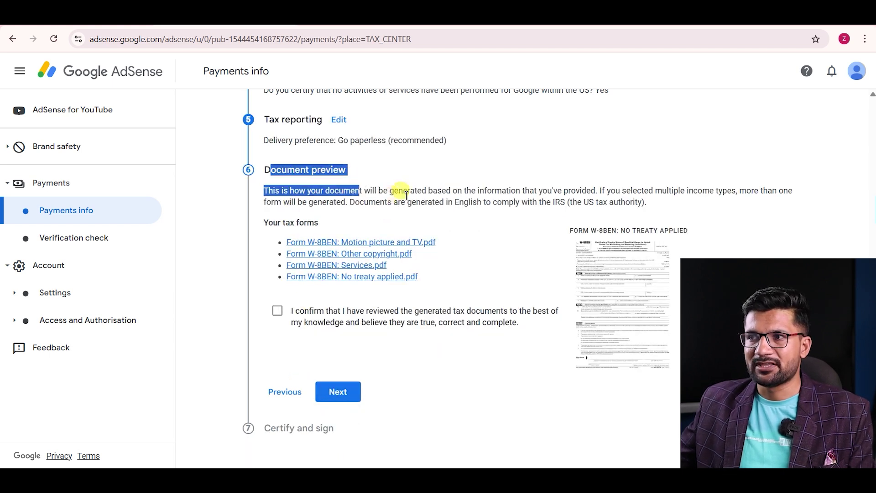
left_click(406, 196)
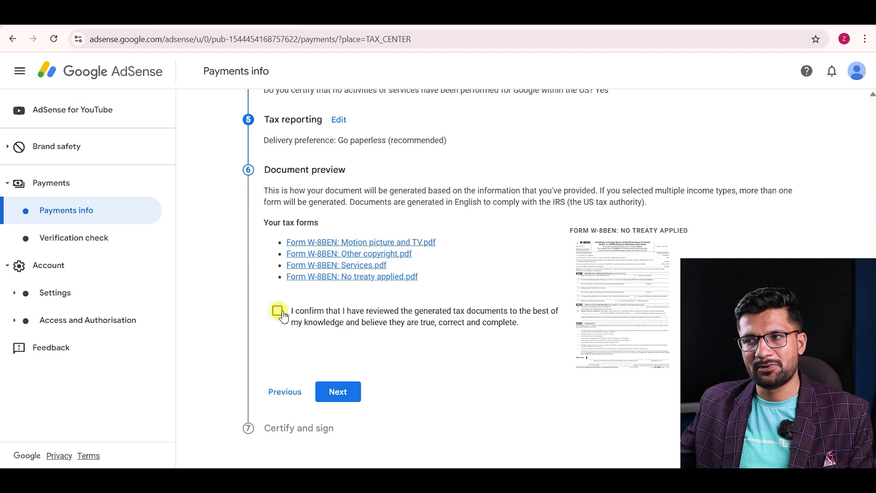
left_click(338, 391)
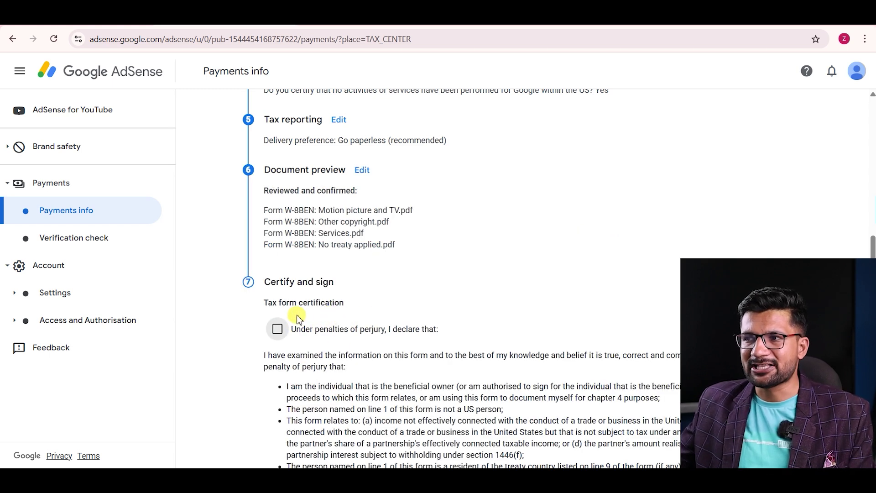
Accept the tax form certification declaration made under penalties of perjury.
scroll(351, 302, "down", 4)
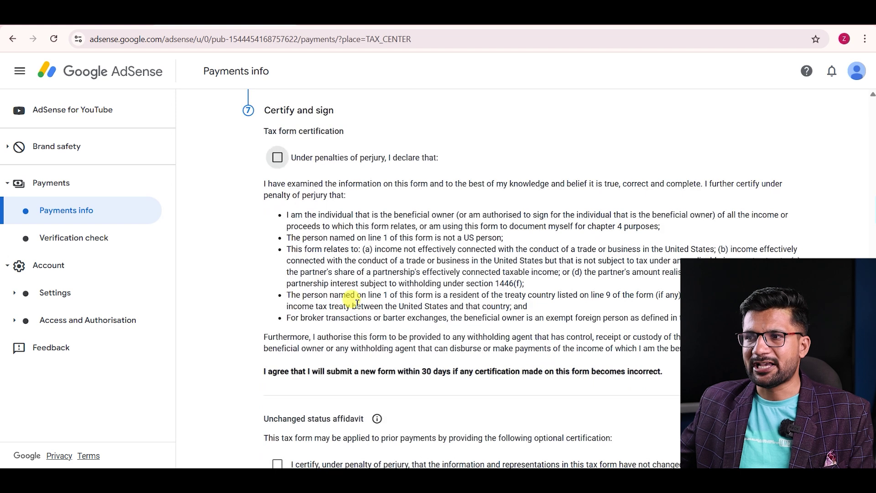
scroll(351, 300, "up", 1)
left_click(278, 215)
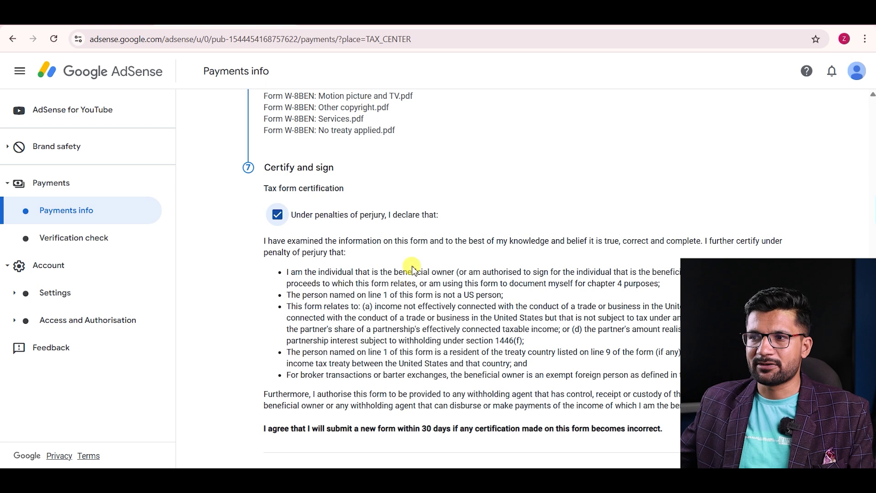
Leave the optional unchanged status affidavit blank, confirm being the beneficial owner named in the tax identity section, and submit the tax form.
scroll(406, 264, "down", 4)
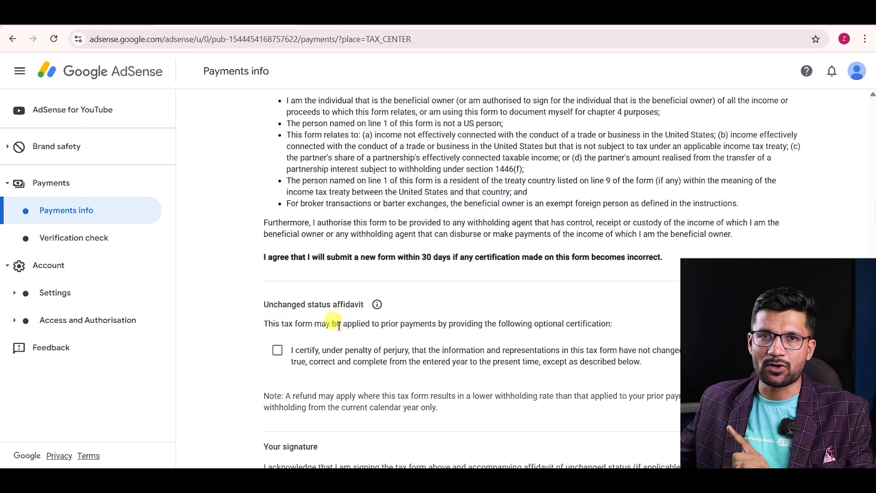
scroll(338, 325, "down", 4)
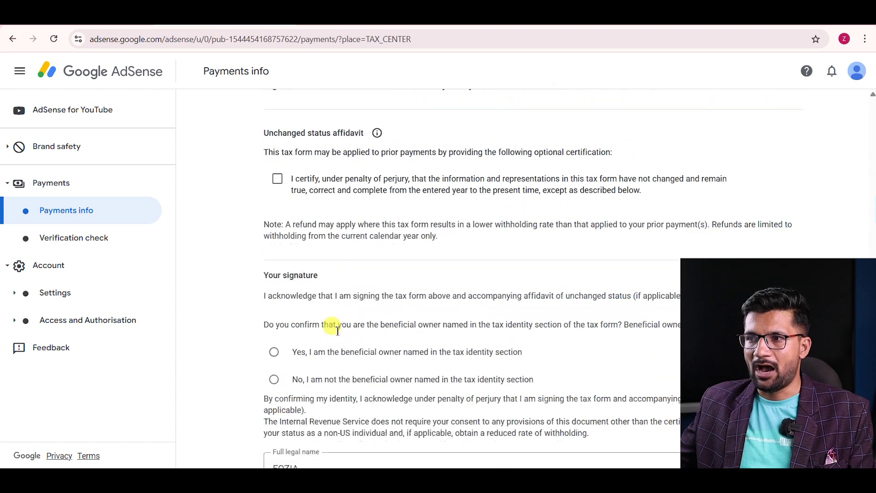
left_click(274, 352)
left_click_drag(264, 275, 326, 274)
scroll(338, 352, "down", 2)
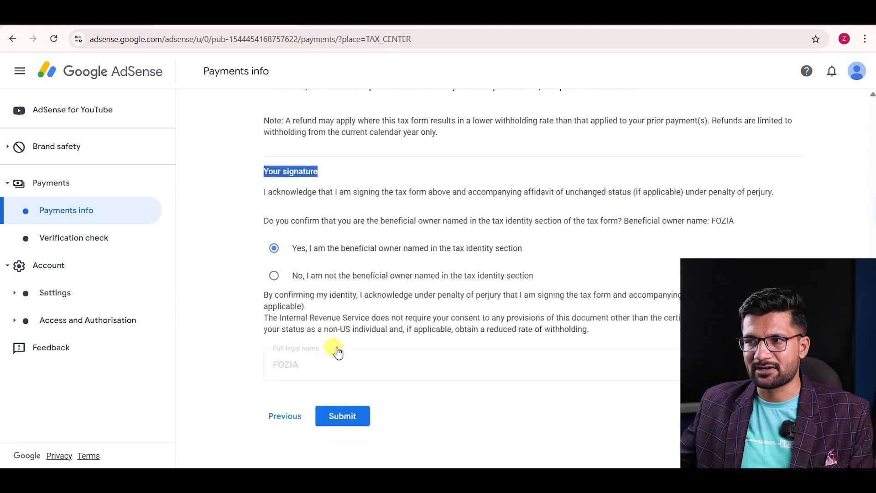
left_click(342, 417)
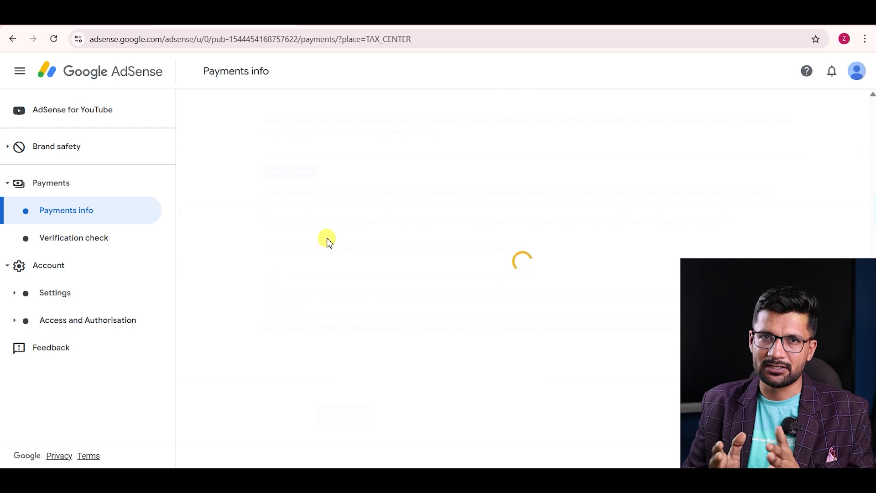